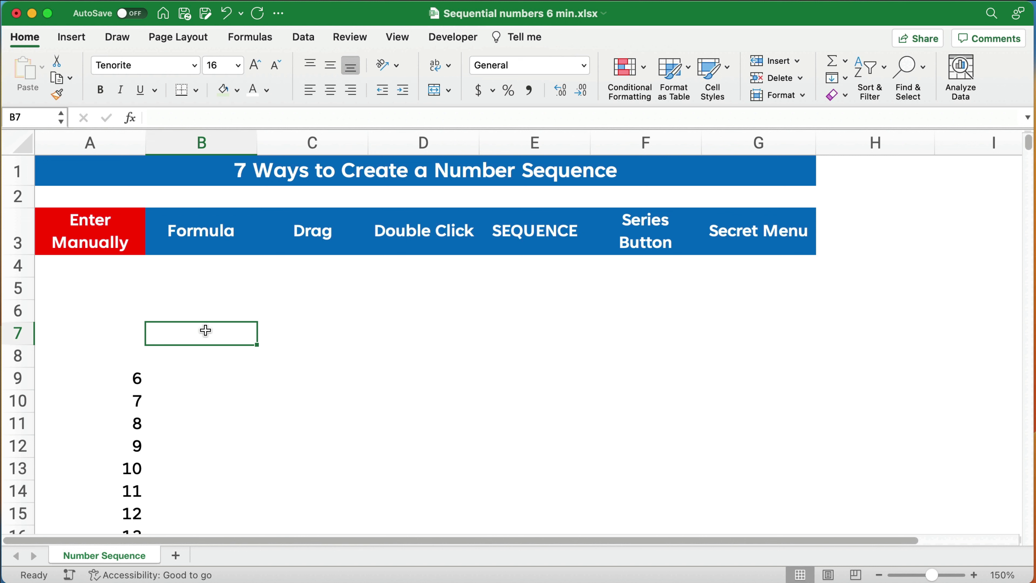
Select the empty cells A4:A8 at the top of the Enter Manually column.
{"action": "left_click_drag", "start_coordinate": [111, 262], "coordinate": [111, 354]}
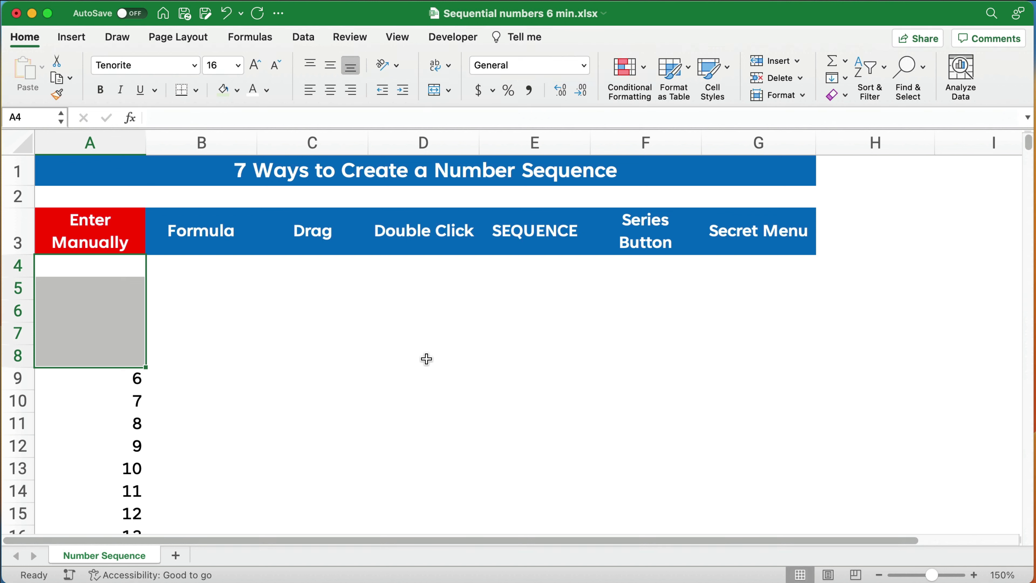
{"action": "left_click", "coordinate": [273, 352]}
{"action": "left_click", "coordinate": [122, 268]}
{"action": "left_click_drag", "start_coordinate": [122, 269], "coordinate": [107, 352]}
Enter 1, 2, 3, 4 and 5 into A4:A8.
{"action": "type", "text": "1"}
{"action": "key", "text": "Return"}
{"action": "type", "text": "2"}
{"action": "key", "text": "Return"}
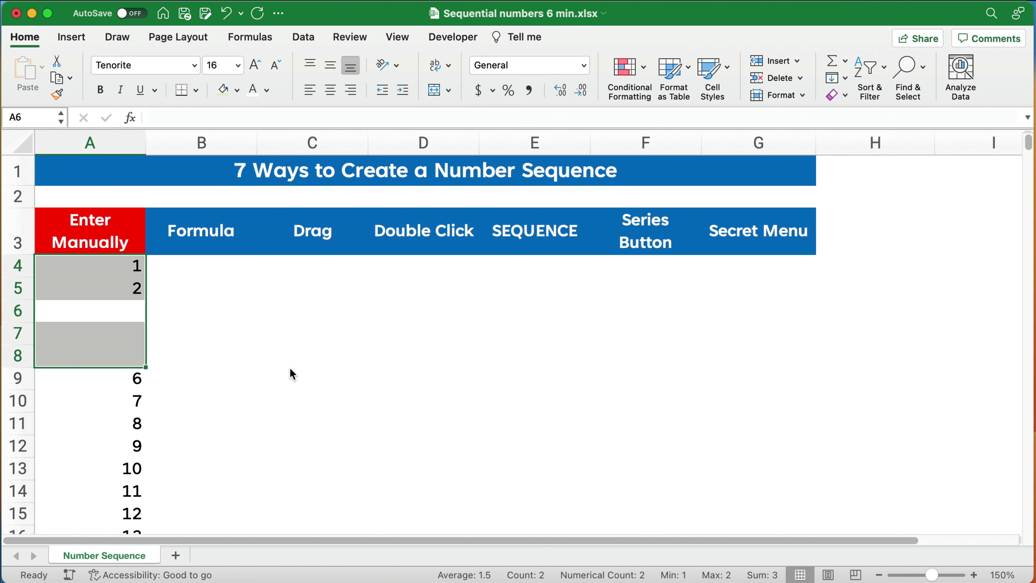
{"action": "type", "text": "3"}
{"action": "key", "text": "Return"}
{"action": "type", "text": "4"}
{"action": "key", "text": "Return"}
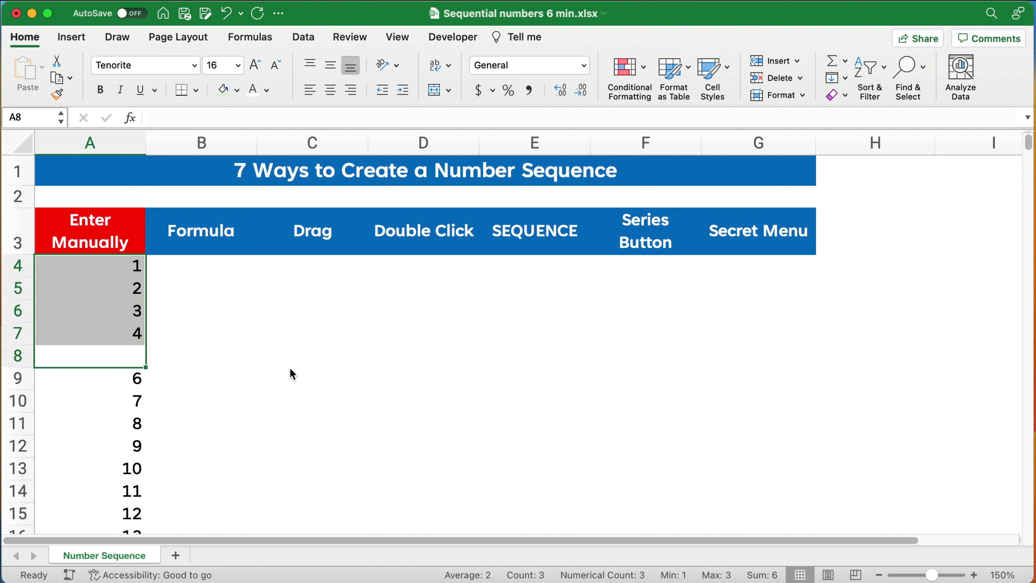
{"action": "type", "text": "5"}
{"action": "key", "text": "Return"}
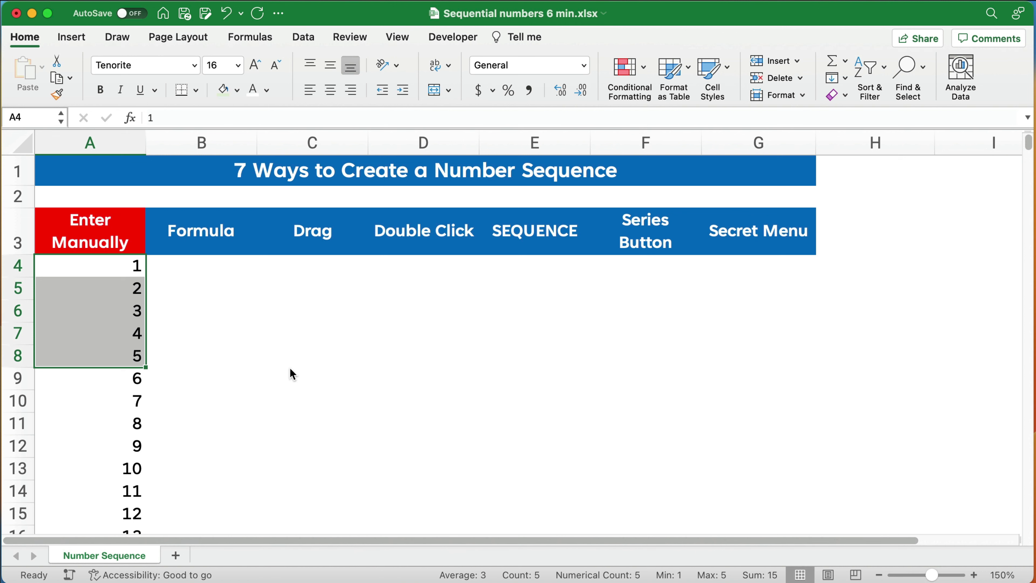
Verify column A now runs unbroken from 1 to the end of the sequence.
{"action": "left_click", "coordinate": [206, 395]}
{"action": "left_click", "coordinate": [89, 391]}
{"action": "key", "text": "super+Down"}
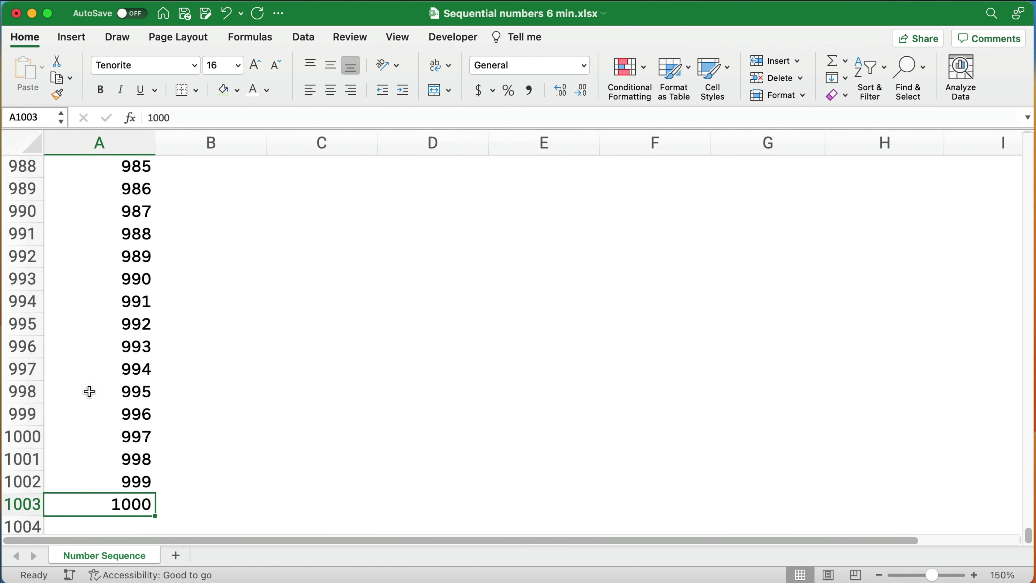
{"action": "key", "text": "super+Up"}
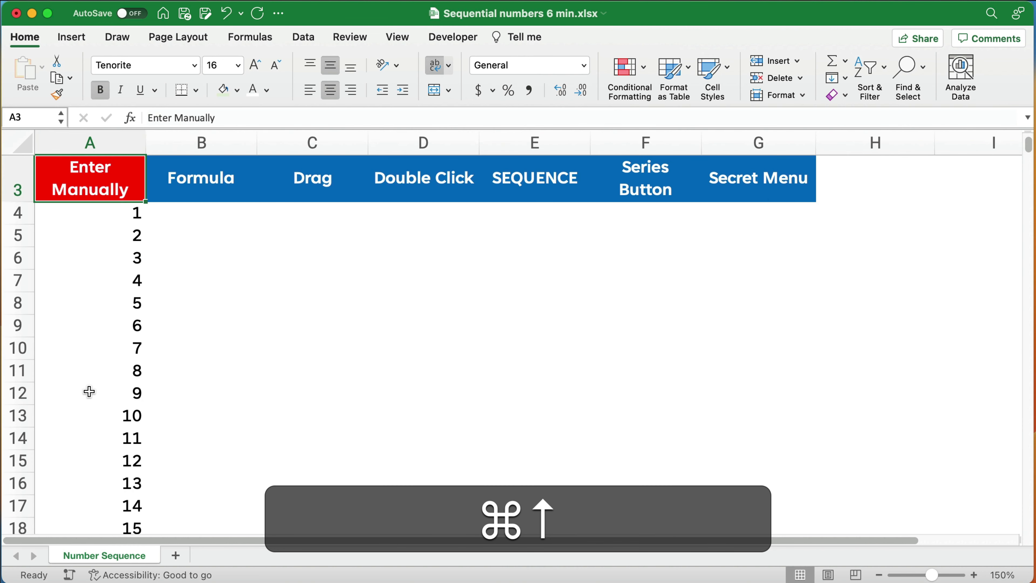
{"action": "key", "text": "Up"}
{"action": "key", "text": "Up"}
{"action": "key", "text": "Down"}
{"action": "key", "text": "Down"}
{"action": "key", "text": "Down"}
{"action": "key", "text": "Right"}
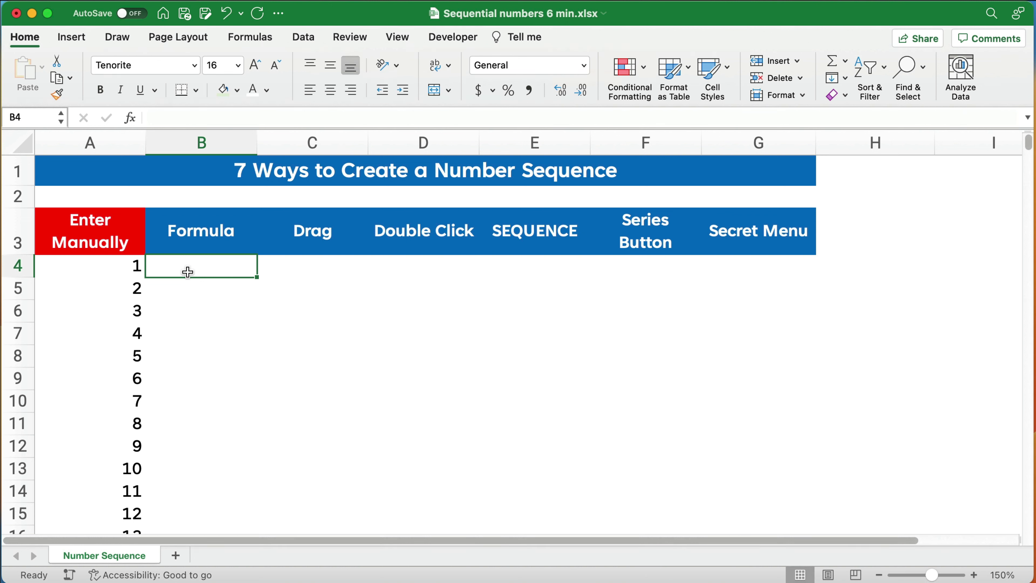
Enter 12/25 in B4 and format it as a Short Date, showing 12/25/22.
{"action": "type", "text": "12/"}
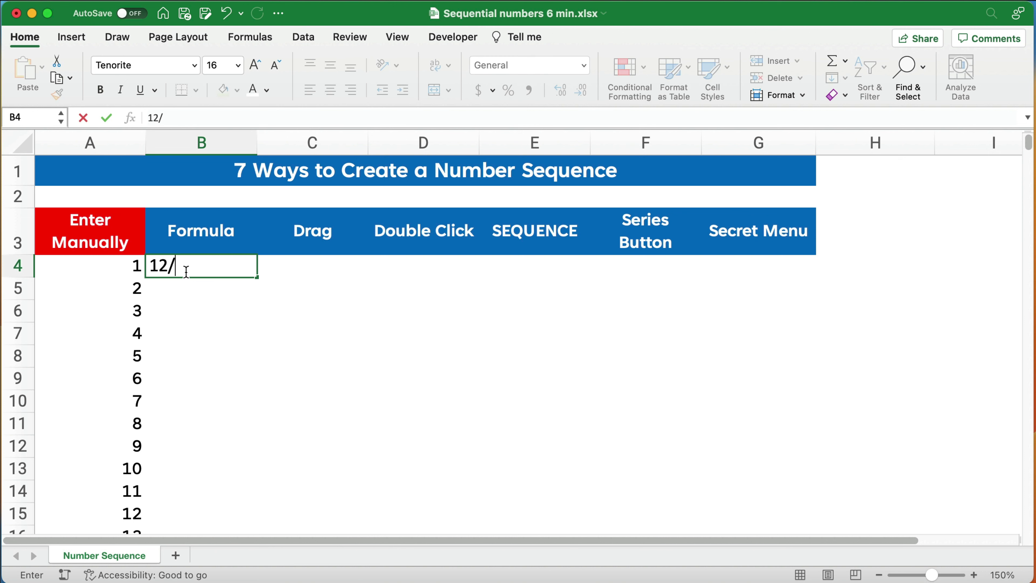
{"action": "type", "text": "25"}
{"action": "key", "text": "Return"}
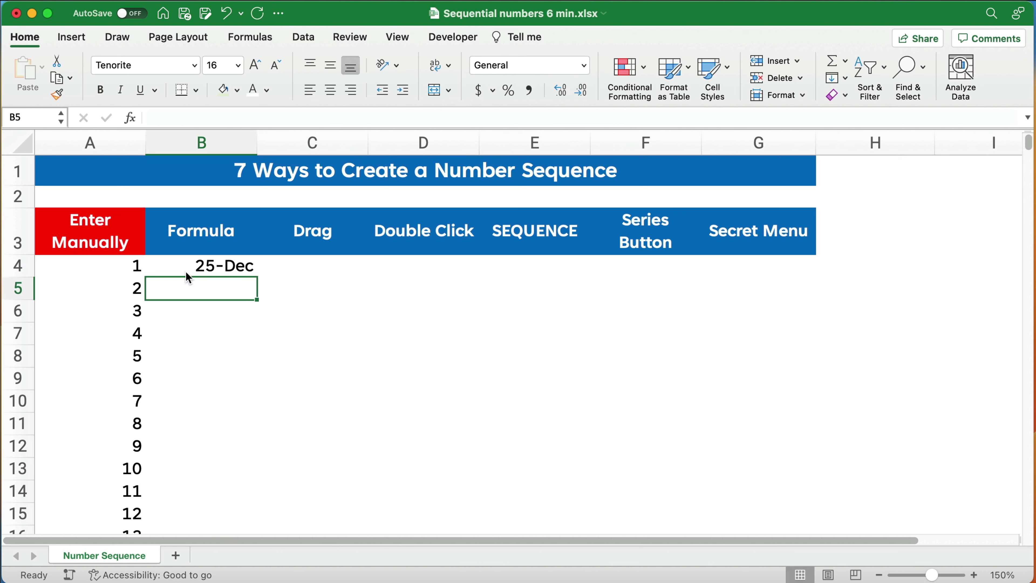
{"action": "left_click", "coordinate": [185, 271]}
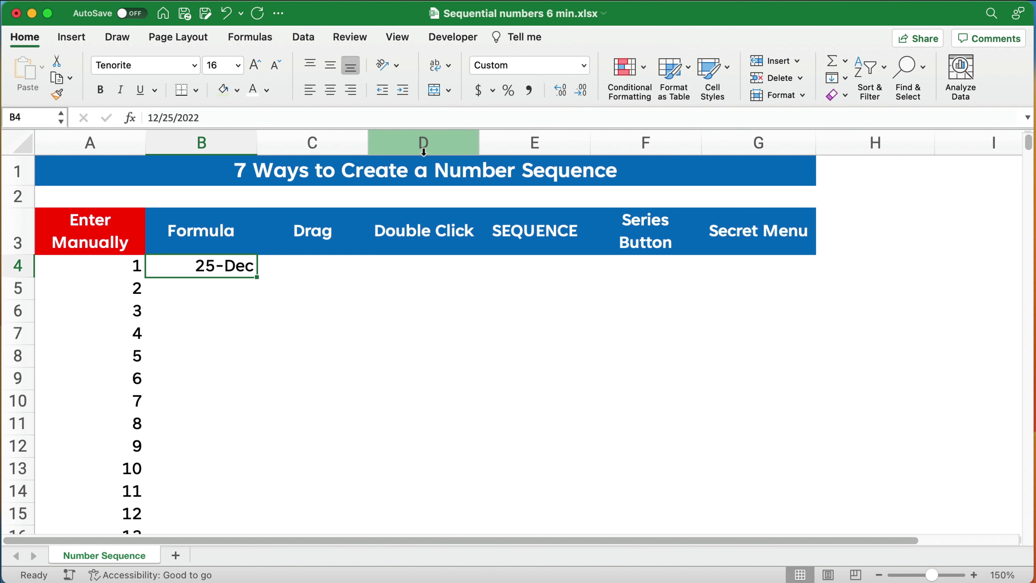
{"action": "left_click", "coordinate": [584, 67]}
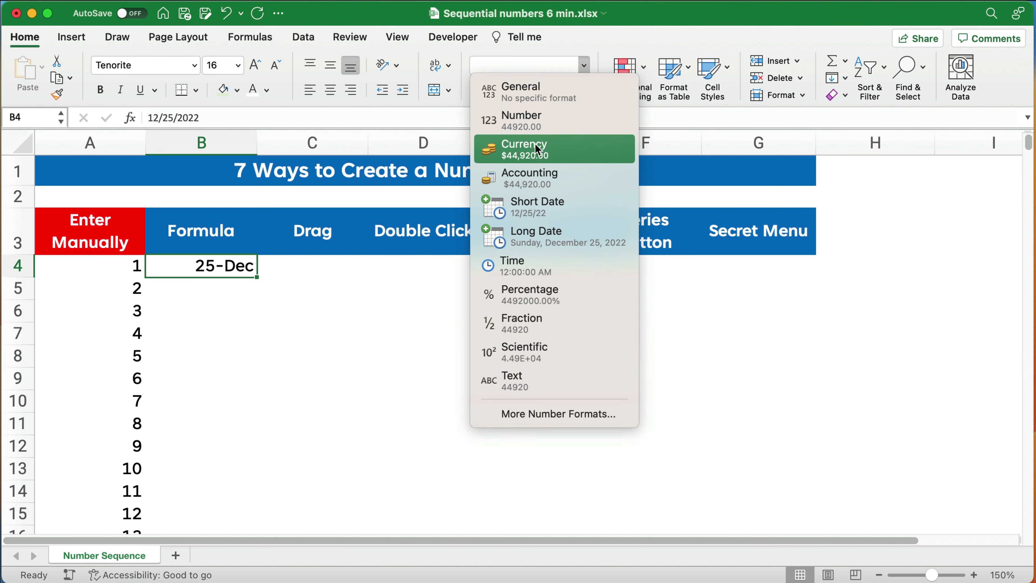
{"action": "left_click", "coordinate": [530, 210]}
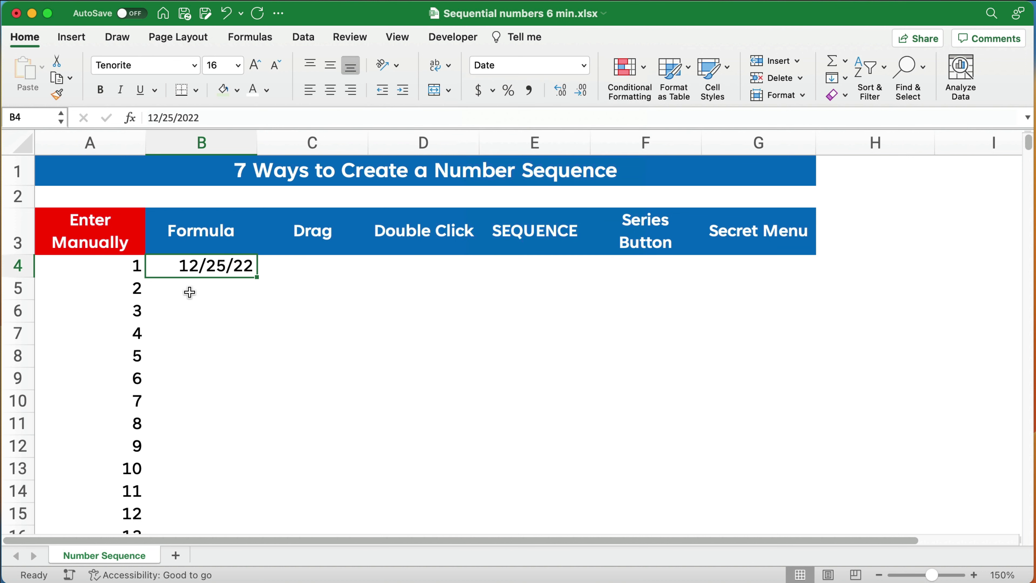
Enter =B4+1 in B5, fill it down to B10, and check the copied formulas.
{"action": "left_click", "coordinate": [198, 284]}
{"action": "type", "text": "="}
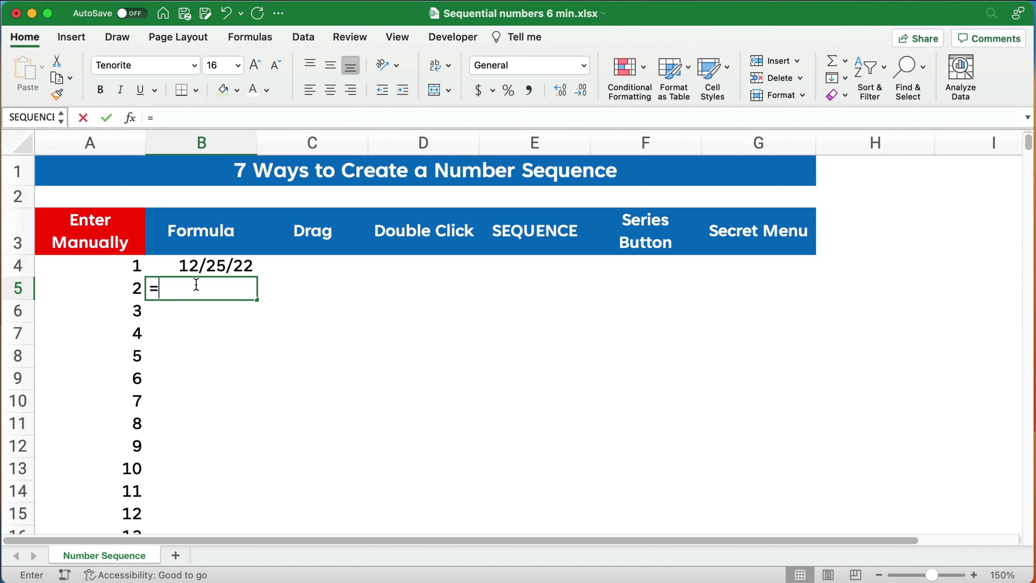
{"action": "key", "text": "Up"}
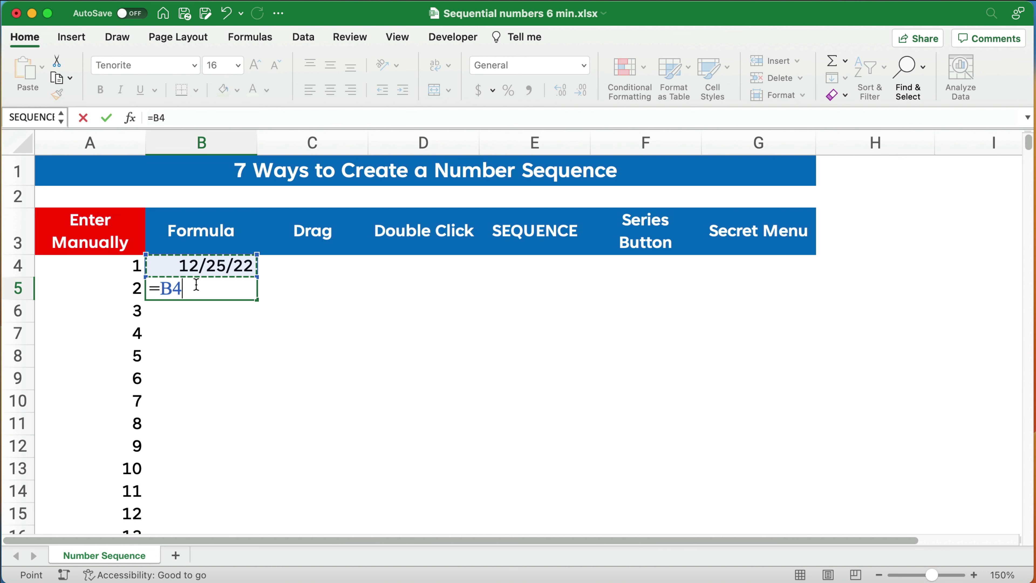
{"action": "type", "text": "+1"}
{"action": "key", "text": "Return"}
{"action": "left_click", "coordinate": [199, 290]}
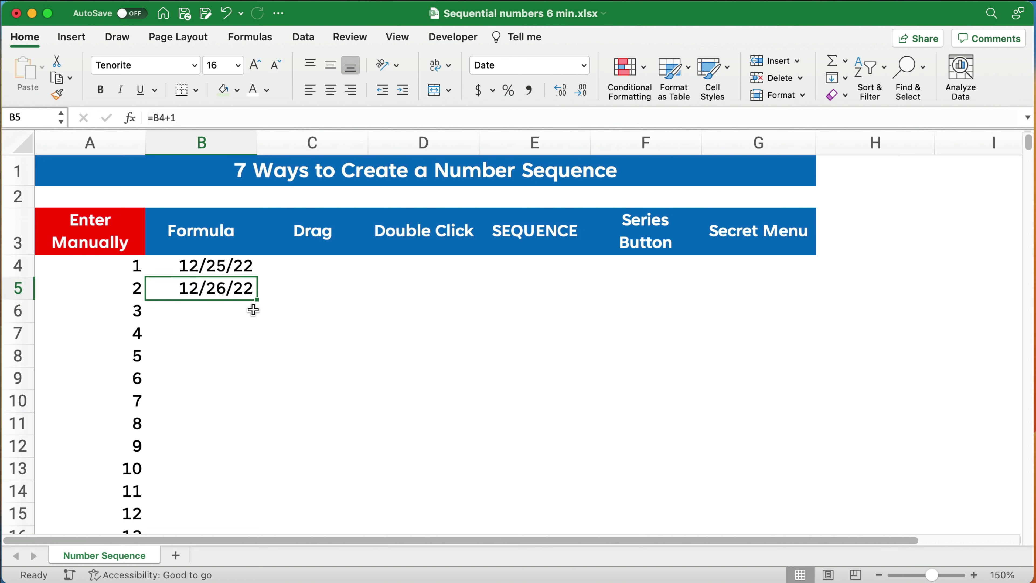
{"action": "left_click_drag", "start_coordinate": [257, 301], "coordinate": [257, 412]}
{"action": "left_click", "coordinate": [374, 401]}
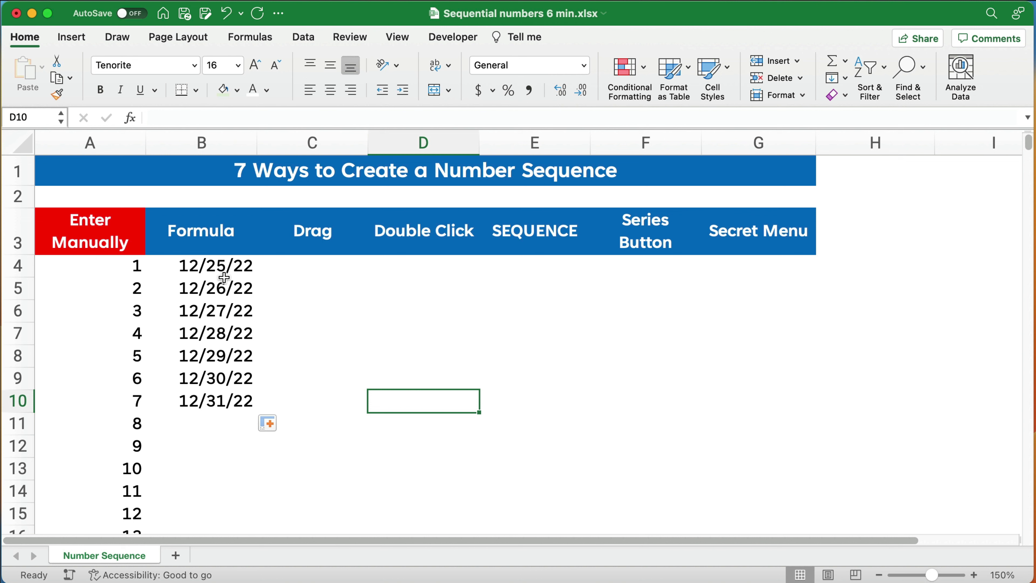
{"action": "left_click", "coordinate": [218, 286]}
{"action": "left_click", "coordinate": [213, 402]}
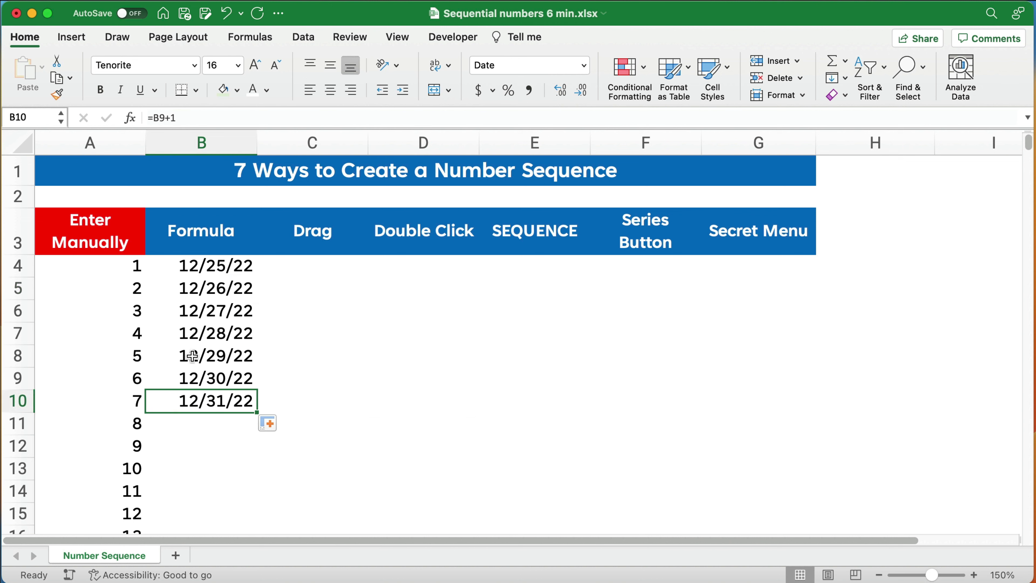
{"action": "left_click", "coordinate": [314, 267]}
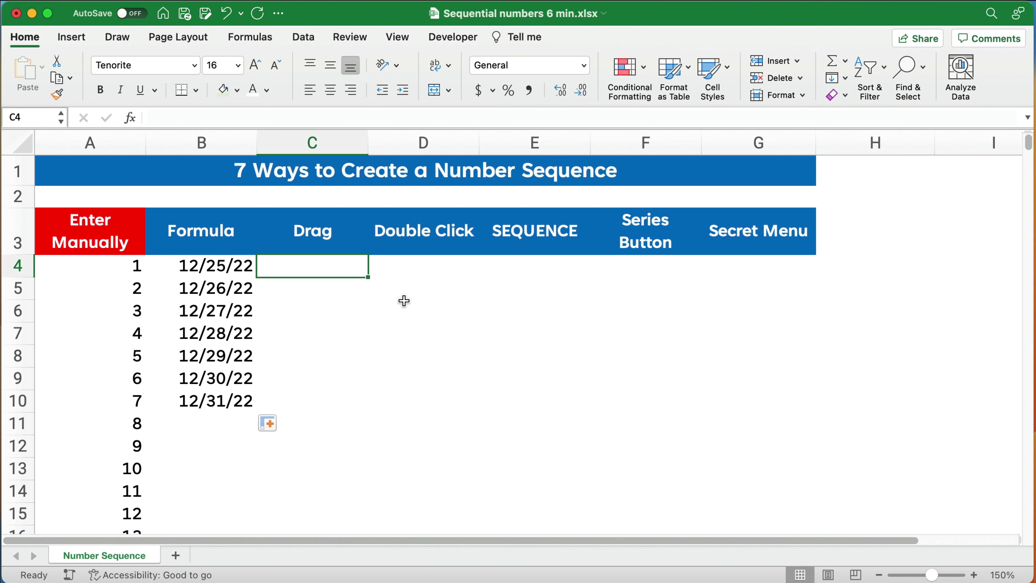
Enter 10, 20 and 30 in C4:C6.
{"action": "type", "text": "10"}
{"action": "key", "text": "Return"}
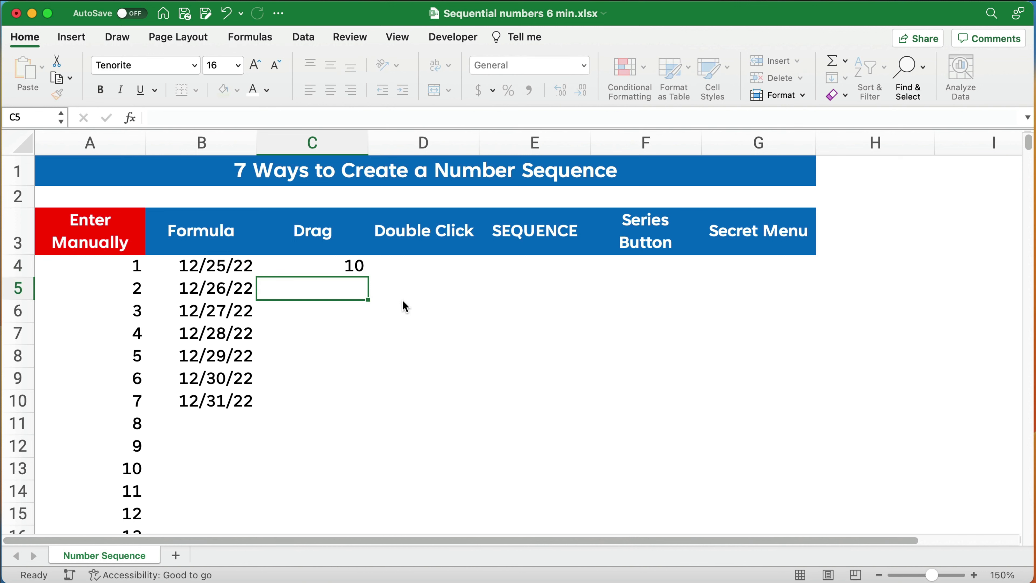
{"action": "type", "text": "20"}
{"action": "key", "text": "Return"}
{"action": "type", "text": "30"}
{"action": "key", "text": "Return"}
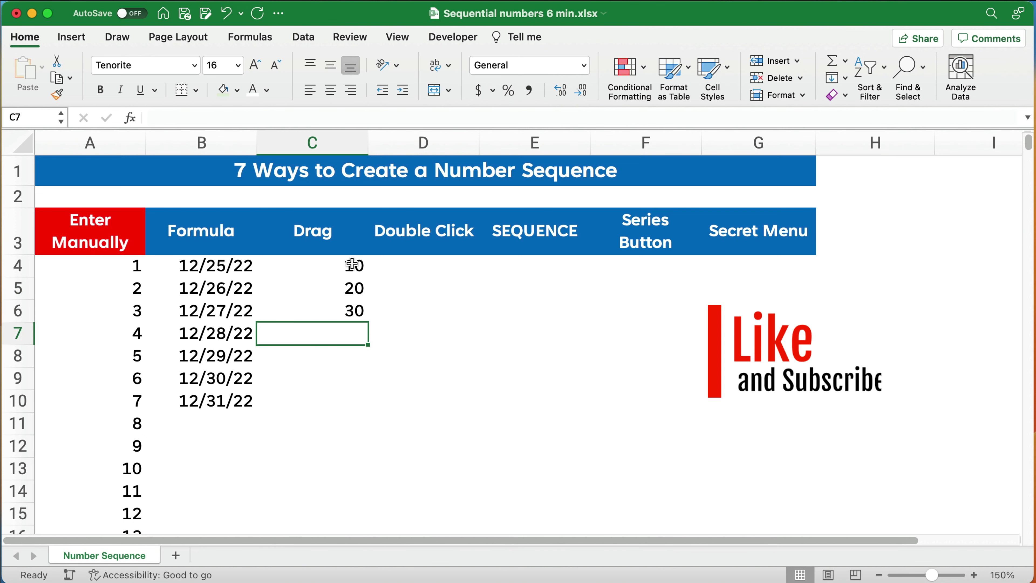
Drag the 10-20-30 pattern down so the Drag column reaches 120 in C15.
{"action": "left_click_drag", "start_coordinate": [352, 266], "coordinate": [353, 311]}
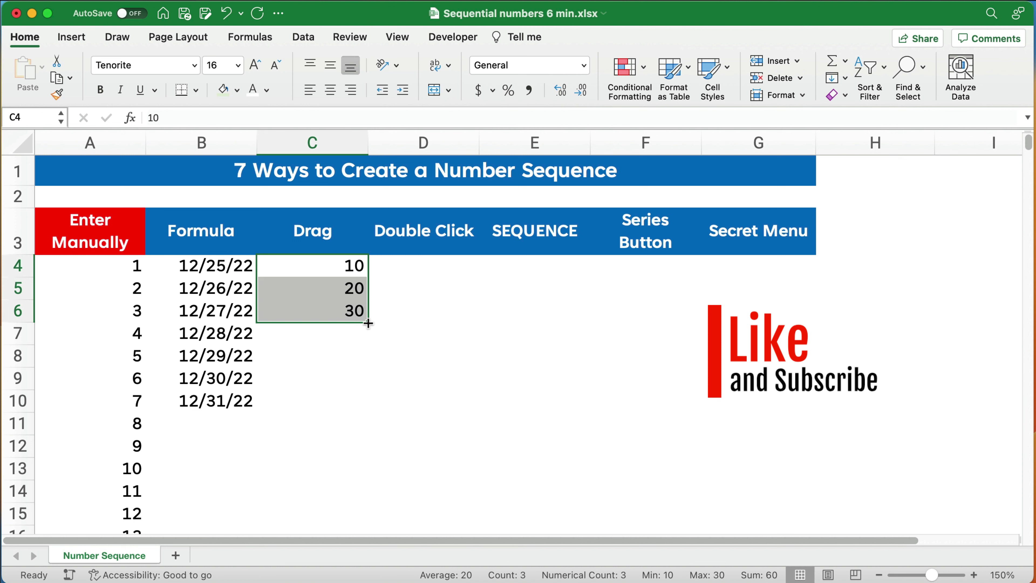
{"action": "left_click_drag", "start_coordinate": [369, 324], "coordinate": [366, 516]}
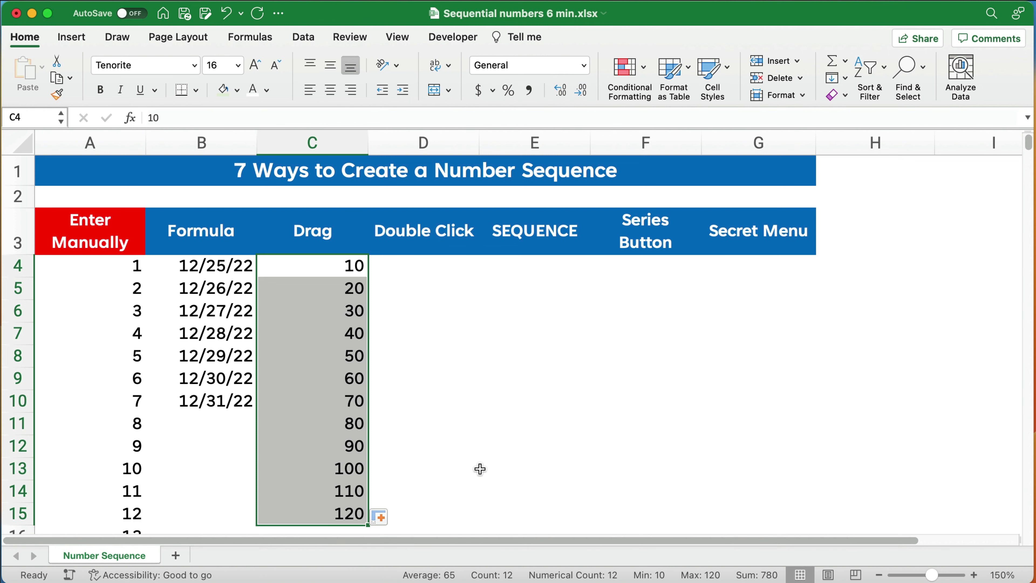
{"action": "scroll", "coordinate": [345, 424], "scroll_direction": "down", "scroll_amount": 3}
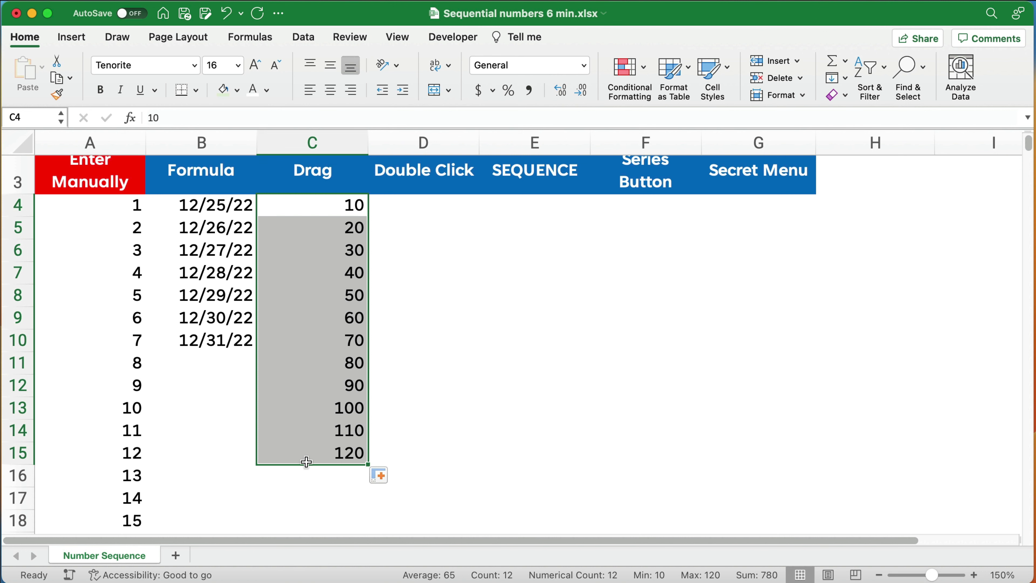
{"action": "scroll", "coordinate": [204, 504], "scroll_direction": "down", "scroll_amount": 10}
{"action": "scroll", "coordinate": [192, 505], "scroll_direction": "down", "scroll_amount": 10}
{"action": "scroll", "coordinate": [181, 505], "scroll_direction": "up", "scroll_amount": 18}
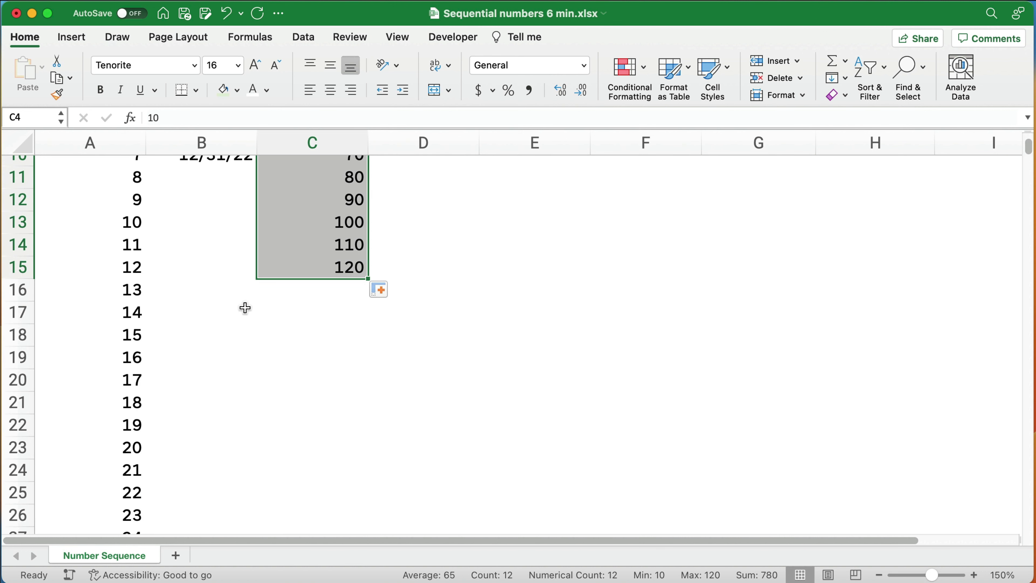
Double-click B10's fill handle to extend the dates to 9/19/25 in row 1003.
{"action": "left_click", "coordinate": [210, 276]}
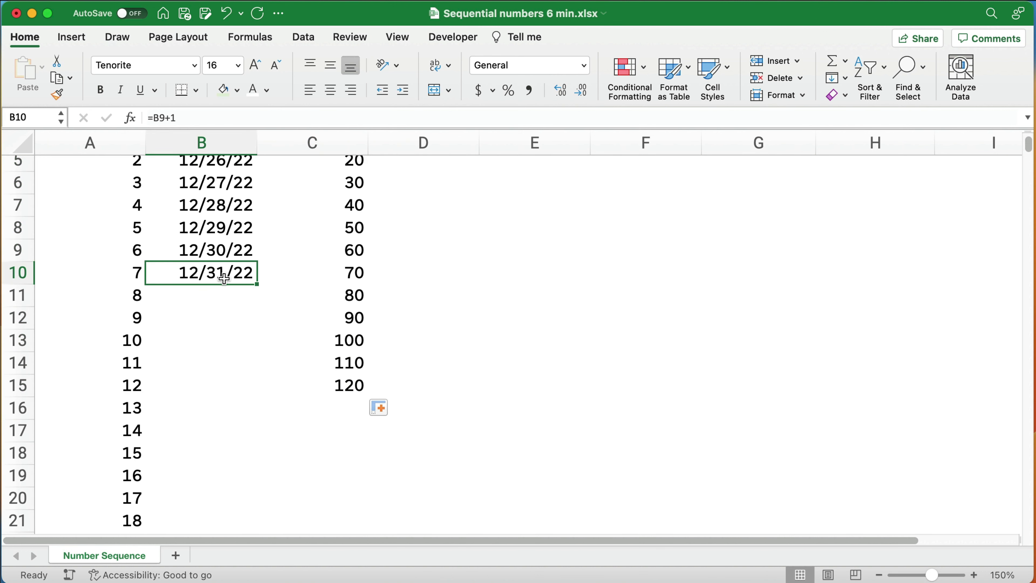
{"action": "left_click_drag", "start_coordinate": [260, 285], "coordinate": [261, 284]}
{"action": "double_click", "coordinate": [261, 285]}
{"action": "scroll", "coordinate": [231, 514], "scroll_direction": "down", "scroll_amount": 15}
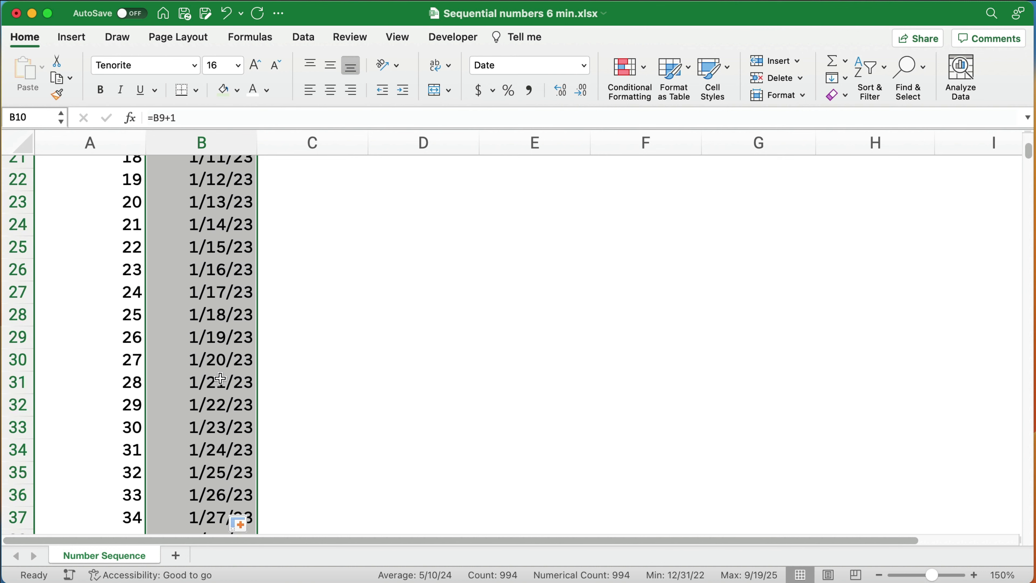
{"action": "scroll", "coordinate": [220, 378], "scroll_direction": "up", "scroll_amount": 15}
{"action": "left_click", "coordinate": [221, 377]}
{"action": "key", "text": "super+Down"}
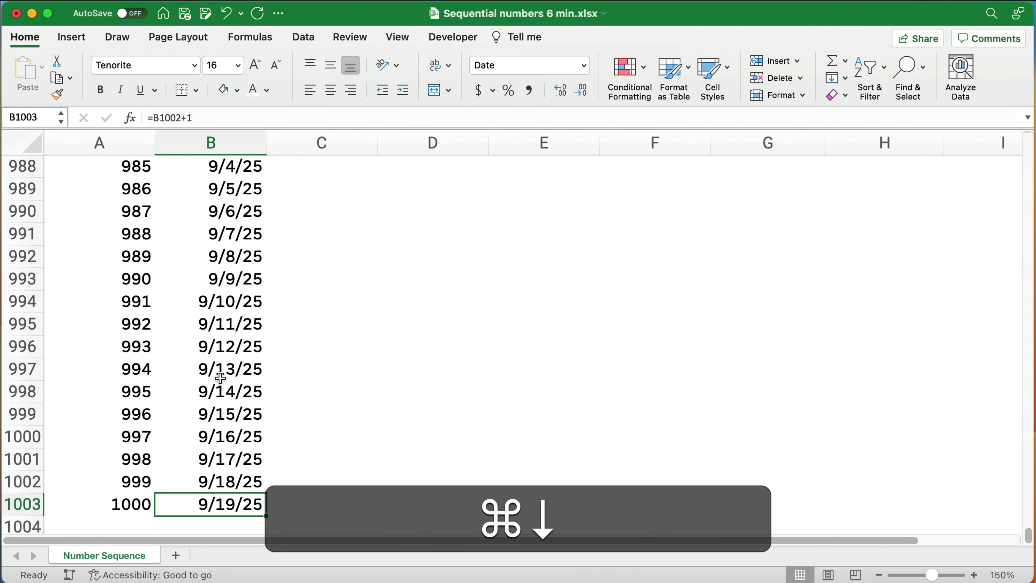
{"action": "key", "text": "super+Up"}
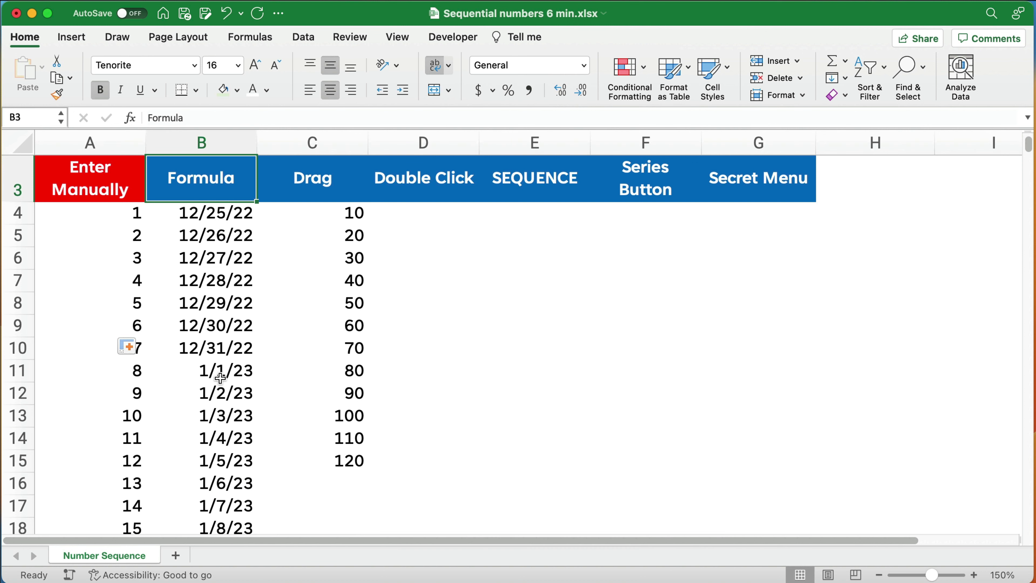
Select C13:C15 and continue the Drag column in steps of 10 down to 10000.
{"action": "left_click", "coordinate": [348, 460]}
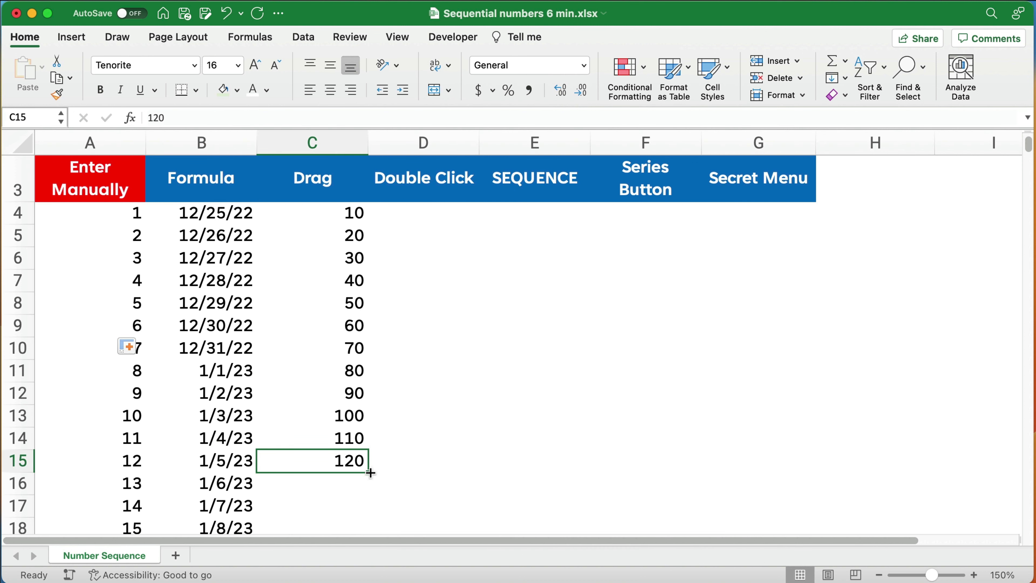
{"action": "left_click_drag", "start_coordinate": [348, 421], "coordinate": [342, 460]}
{"action": "left_click", "coordinate": [343, 460]}
{"action": "key", "text": "super+Down"}
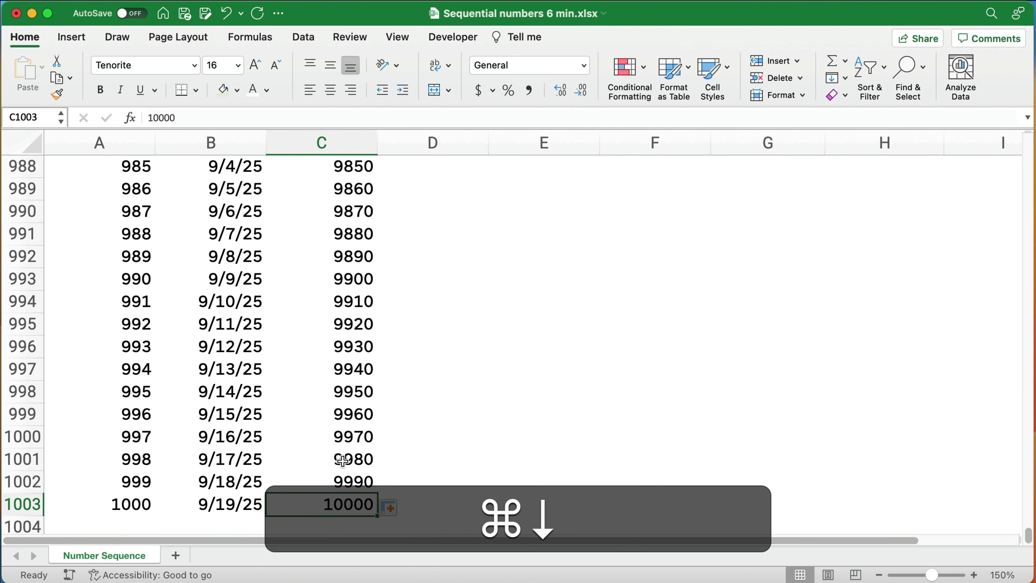
{"action": "key", "text": "super+Up"}
{"action": "key", "text": "super+Up"}
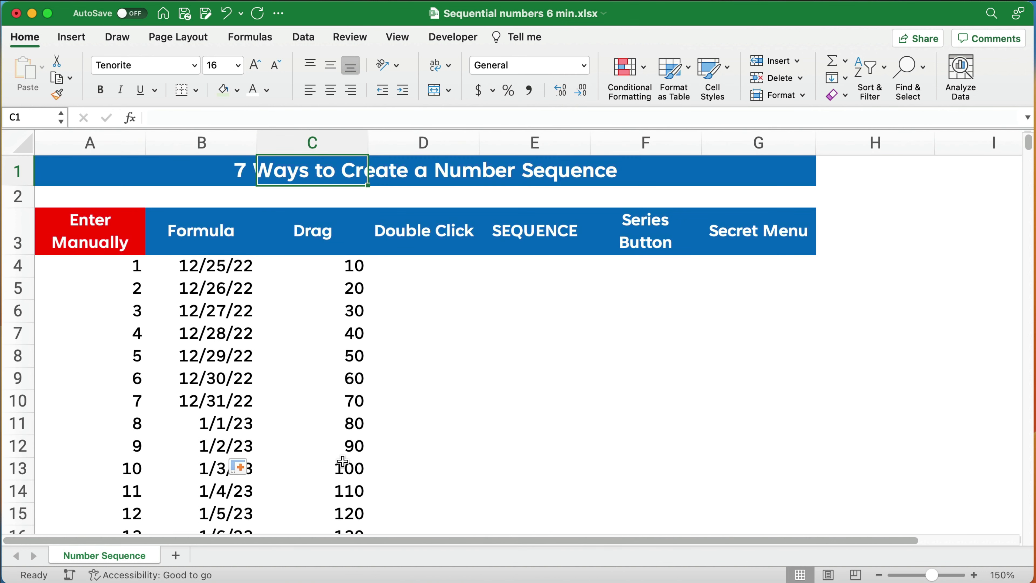
Enter 100, 200 and 300 in D4:D6.
{"action": "left_click", "coordinate": [431, 267]}
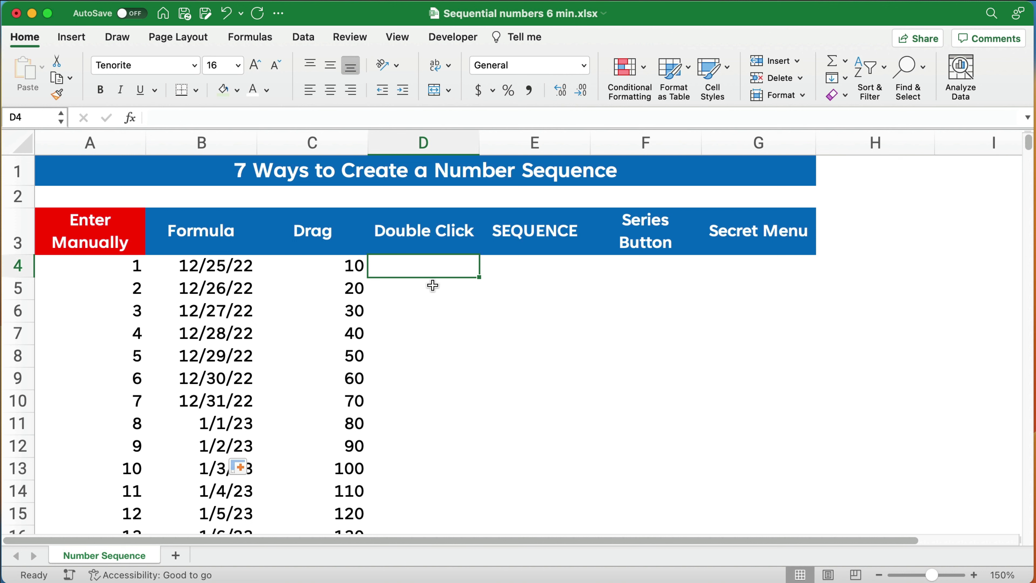
{"action": "type", "text": "100"}
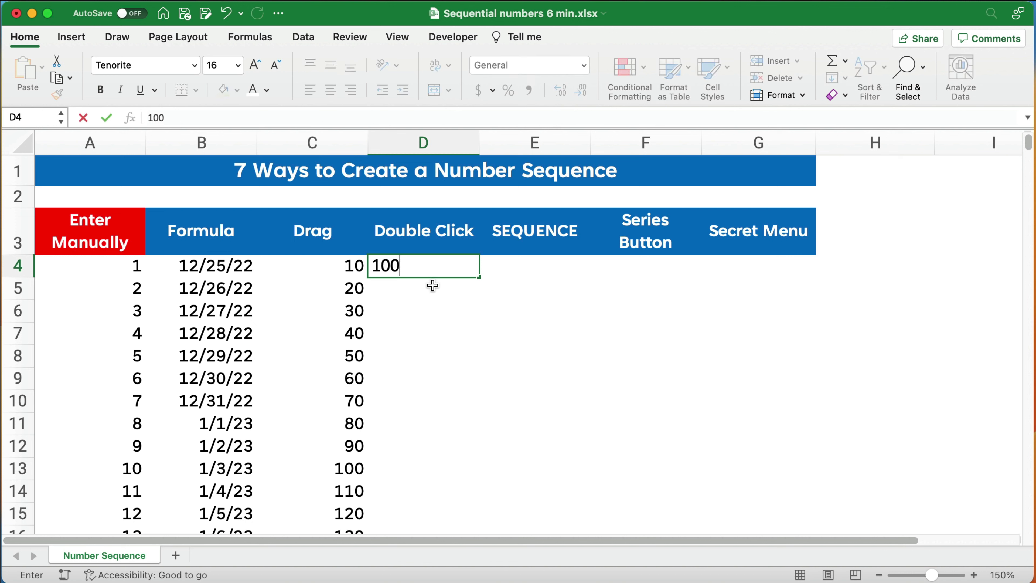
{"action": "key", "text": "Return"}
{"action": "type", "text": "200"}
{"action": "key", "text": "Return"}
{"action": "type", "text": "300"}
{"action": "key", "text": "Return"}
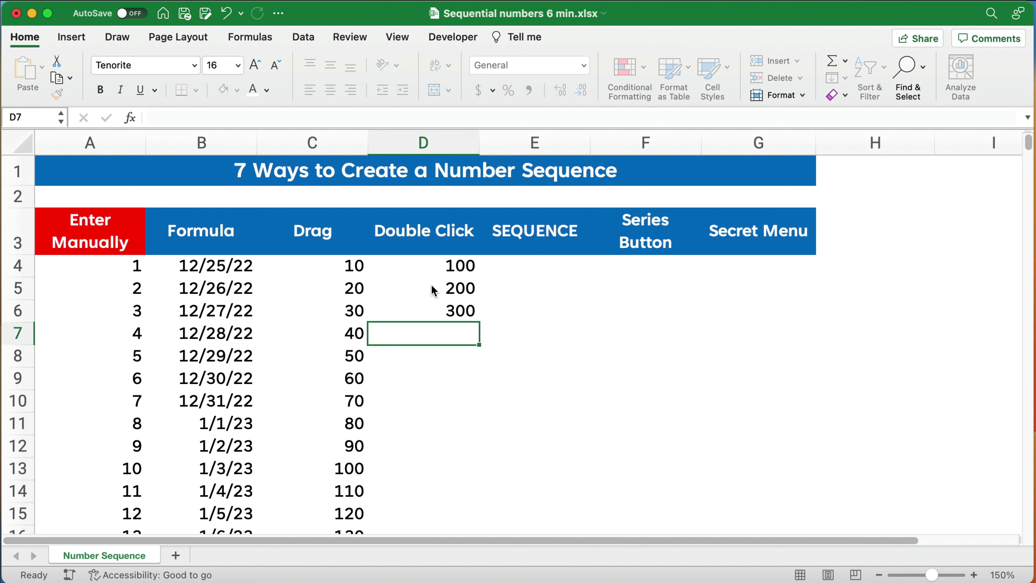
Double-click the fill handle to continue the 100-step pattern down column D, and check its end.
{"action": "left_click_drag", "start_coordinate": [433, 259], "coordinate": [428, 306]}
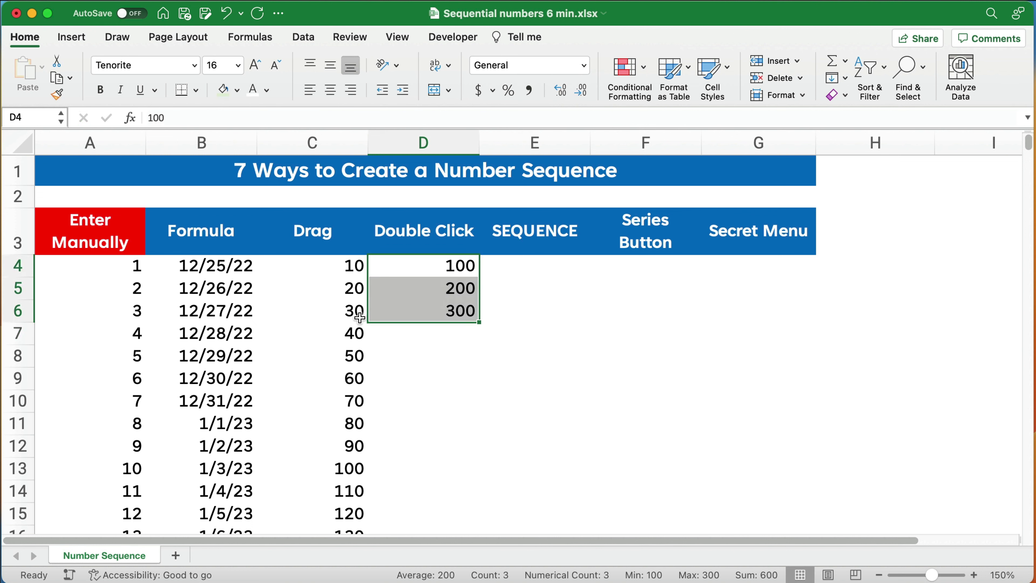
{"action": "left_click", "coordinate": [480, 323]}
{"action": "double_click", "coordinate": [480, 323]}
{"action": "left_click", "coordinate": [453, 435]}
{"action": "key", "text": "super+Down"}
{"action": "key", "text": "super+Up"}
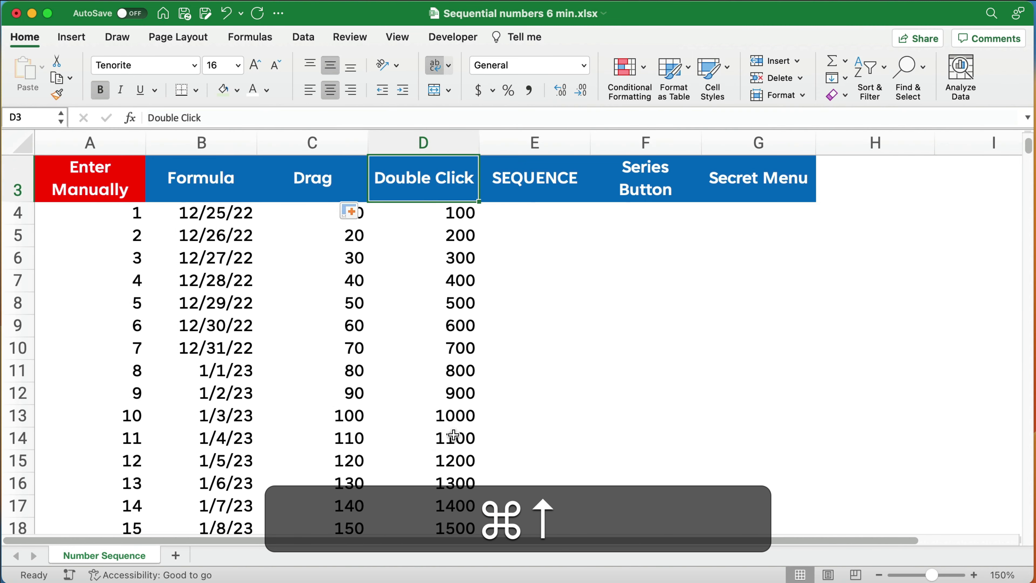
{"action": "key", "text": "Left"}
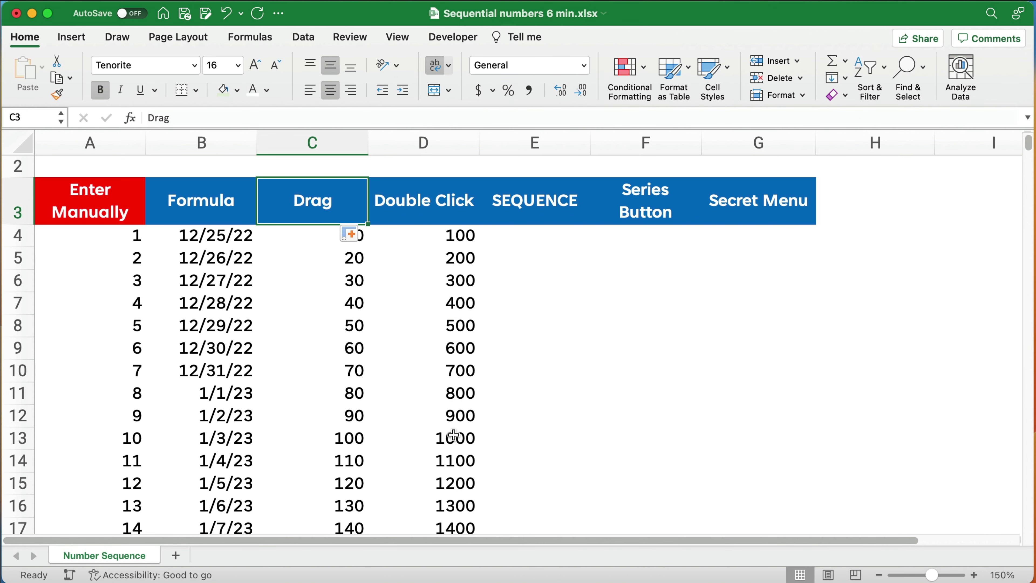
{"action": "left_click", "coordinate": [643, 437]}
{"action": "scroll", "coordinate": [641, 433], "scroll_direction": "up", "scroll_amount": 1}
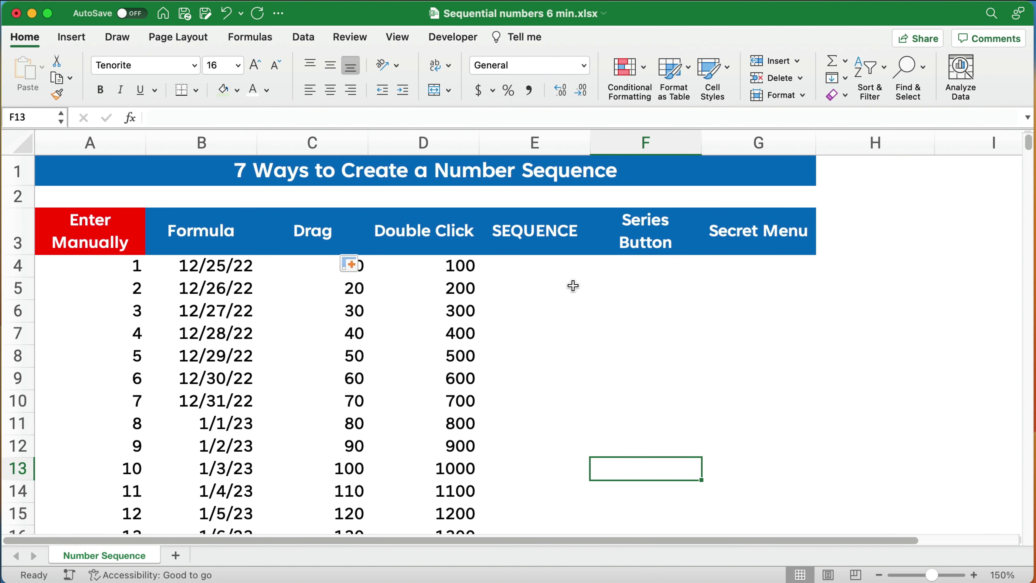
{"action": "left_click", "coordinate": [549, 273]}
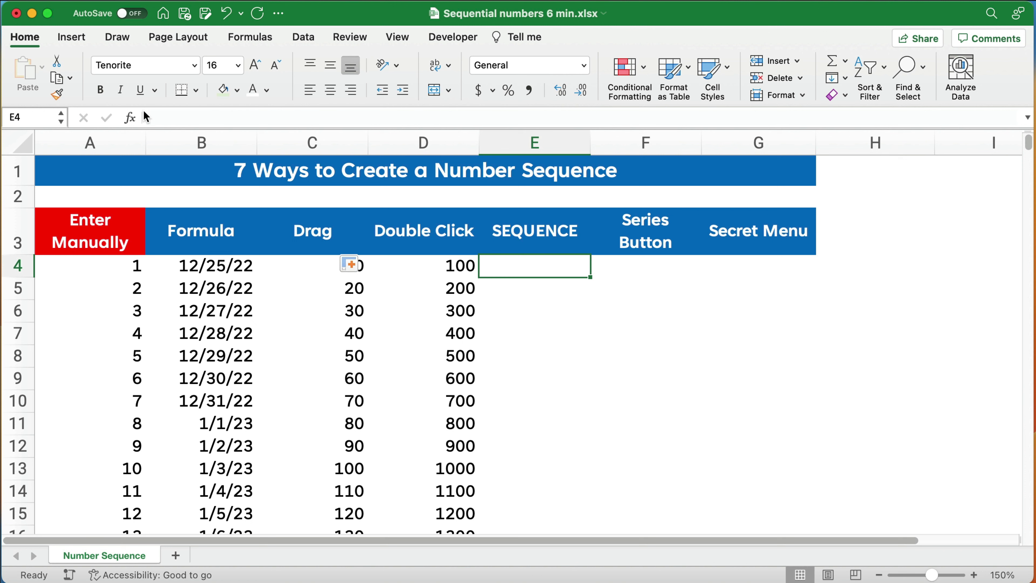
Insert =SEQUENCE(12,1,1,10) in E4 via Formula Builder, spilling 1 through 111.
{"action": "left_click", "coordinate": [133, 117]}
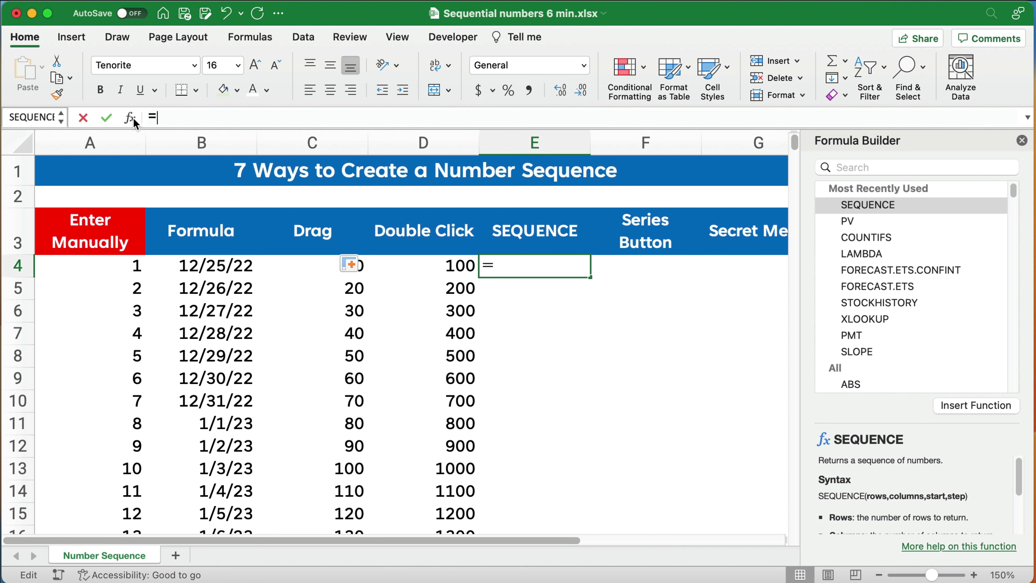
{"action": "double_click", "coordinate": [885, 204]}
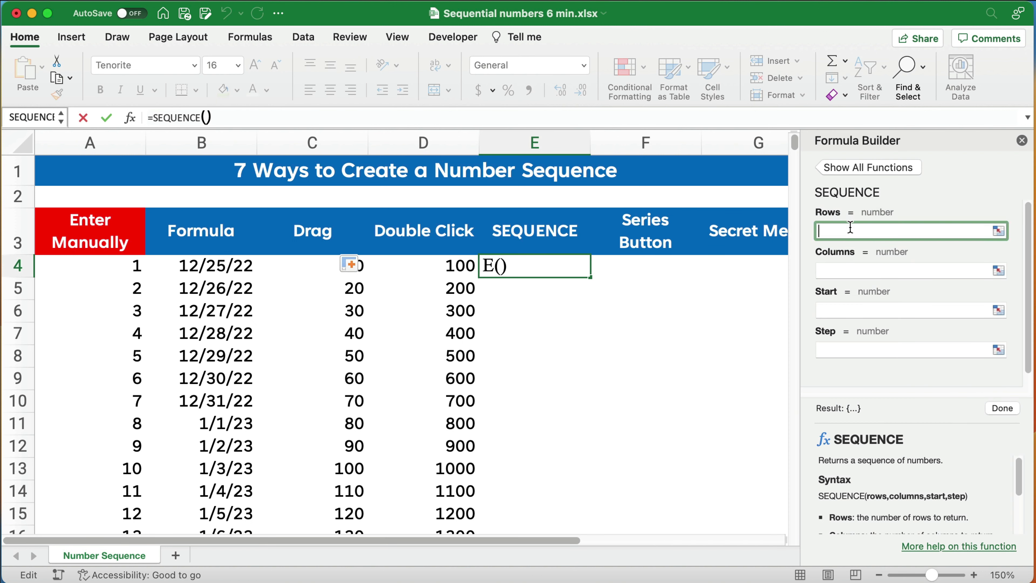
{"action": "type", "text": "12"}
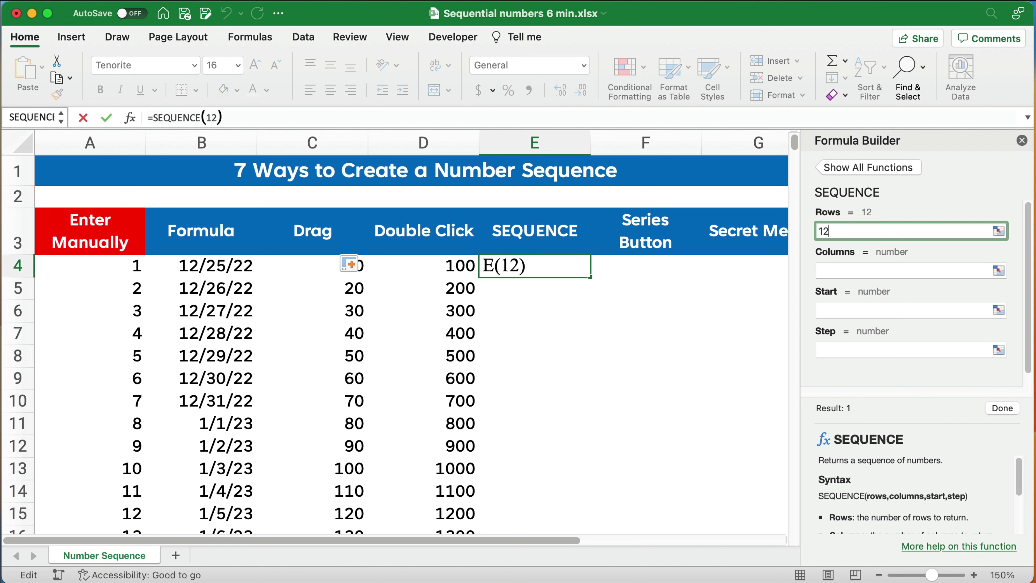
{"action": "left_click", "coordinate": [842, 272]}
{"action": "type", "text": "1"}
{"action": "left_click", "coordinate": [831, 312]}
{"action": "type", "text": "1"}
{"action": "left_click", "coordinate": [835, 347]}
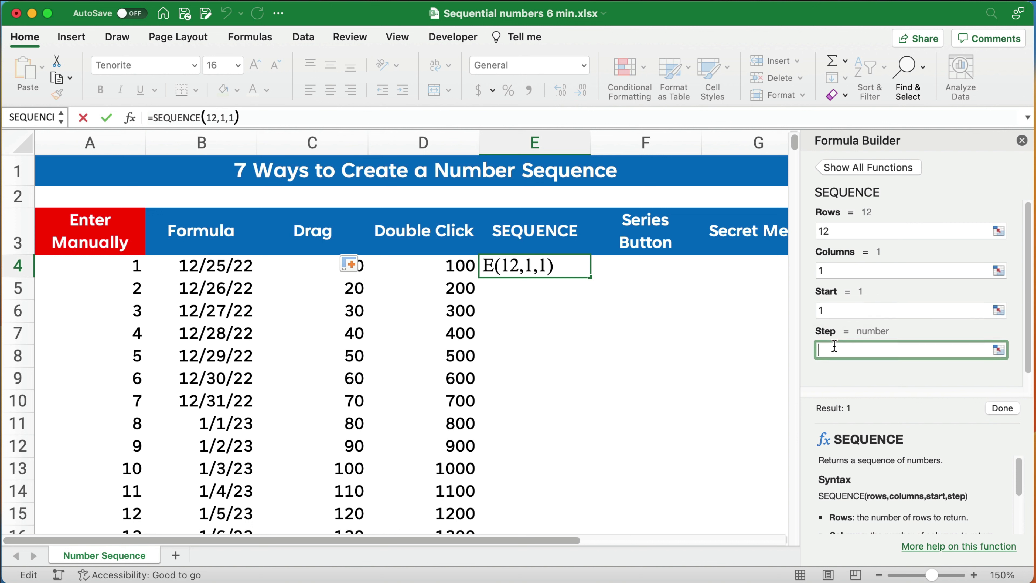
{"action": "type", "text": "10"}
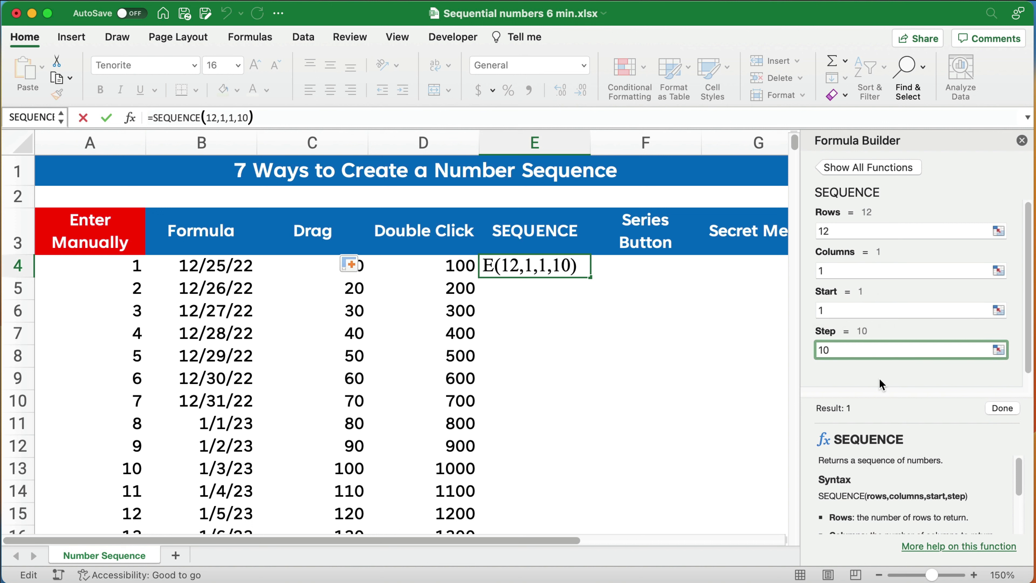
{"action": "left_click", "coordinate": [1003, 409]}
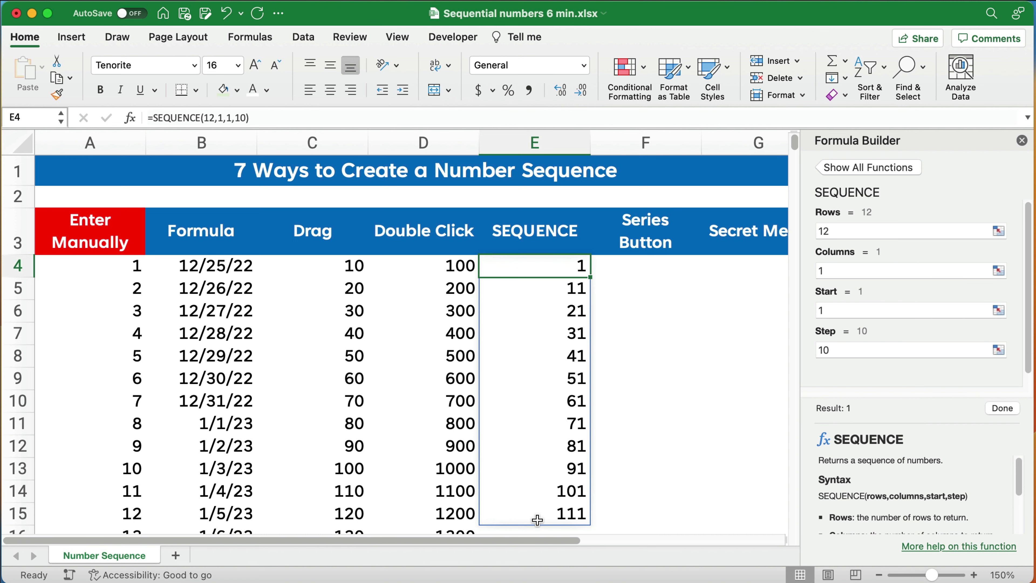
Type 345 in E15 inside the spill range, triggering a #SPILL! error.
{"action": "scroll", "coordinate": [536, 515], "scroll_direction": "down", "scroll_amount": 2}
{"action": "scroll", "coordinate": [539, 449], "scroll_direction": "up", "scroll_amount": 2}
{"action": "left_click", "coordinate": [548, 516]}
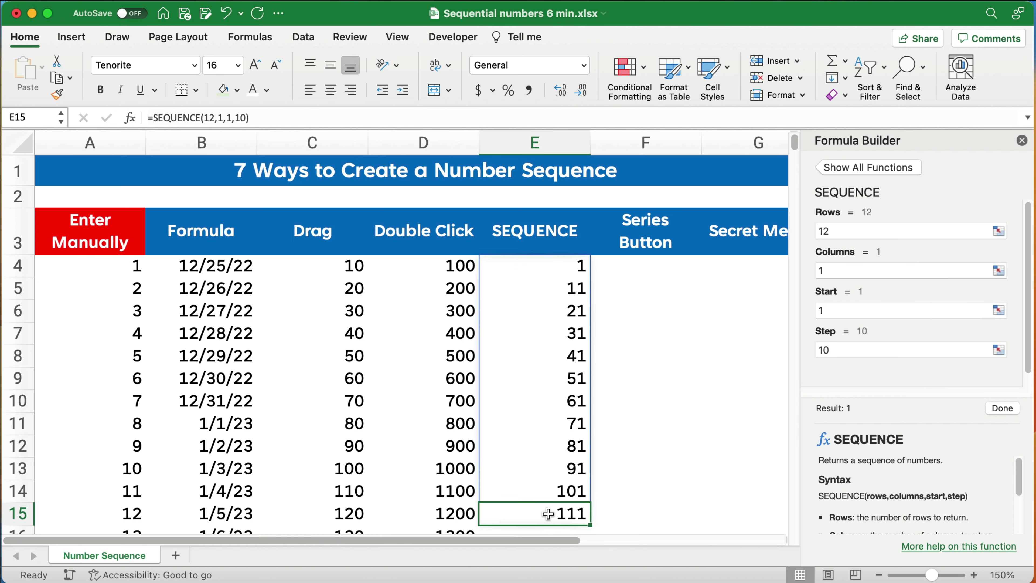
{"action": "type", "text": "345"}
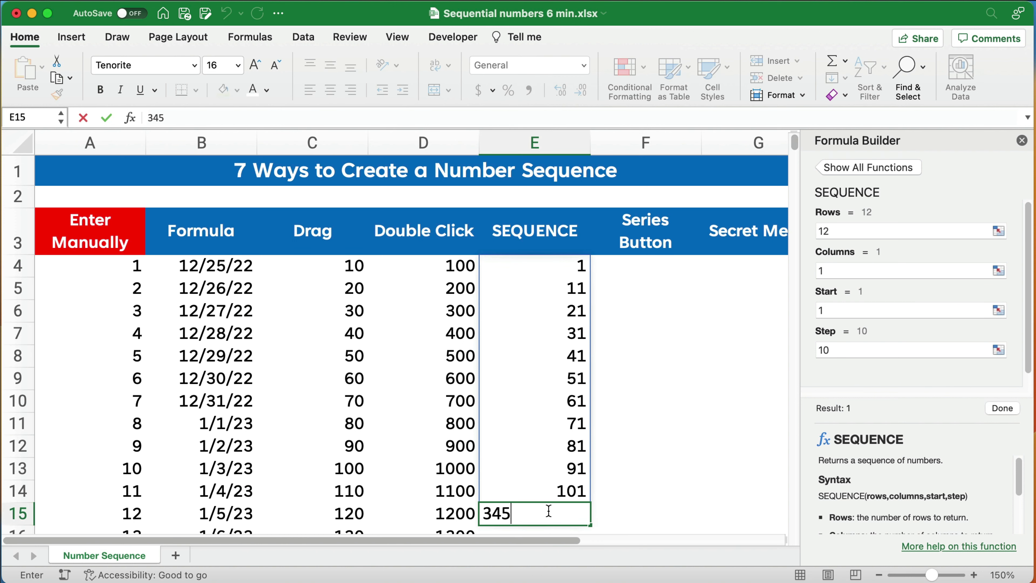
{"action": "key", "text": "Return"}
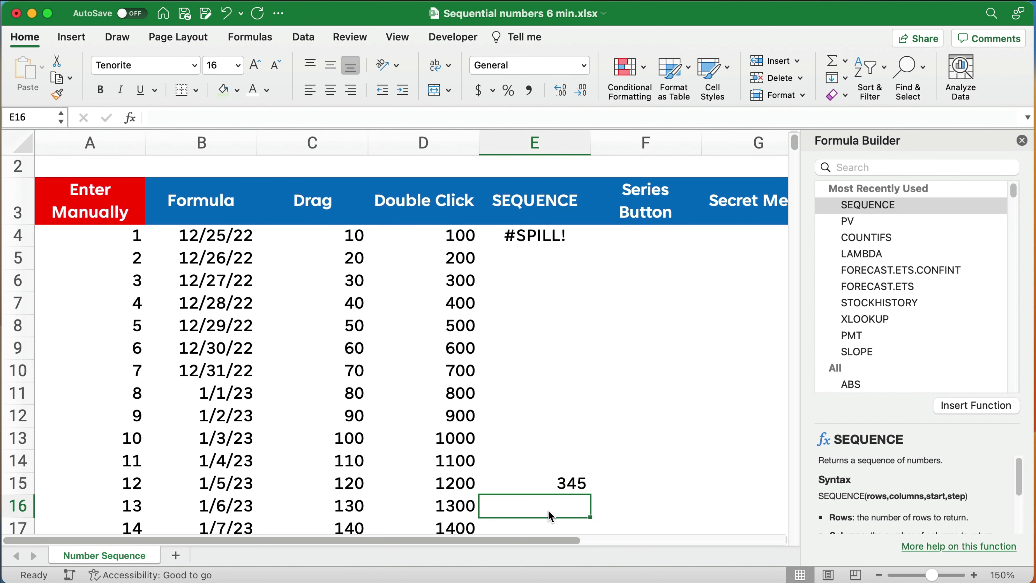
Inspect E4's SEQUENCE formula and undo the 345 entry to restore the spill.
{"action": "scroll", "coordinate": [566, 395], "scroll_direction": "up", "scroll_amount": 1}
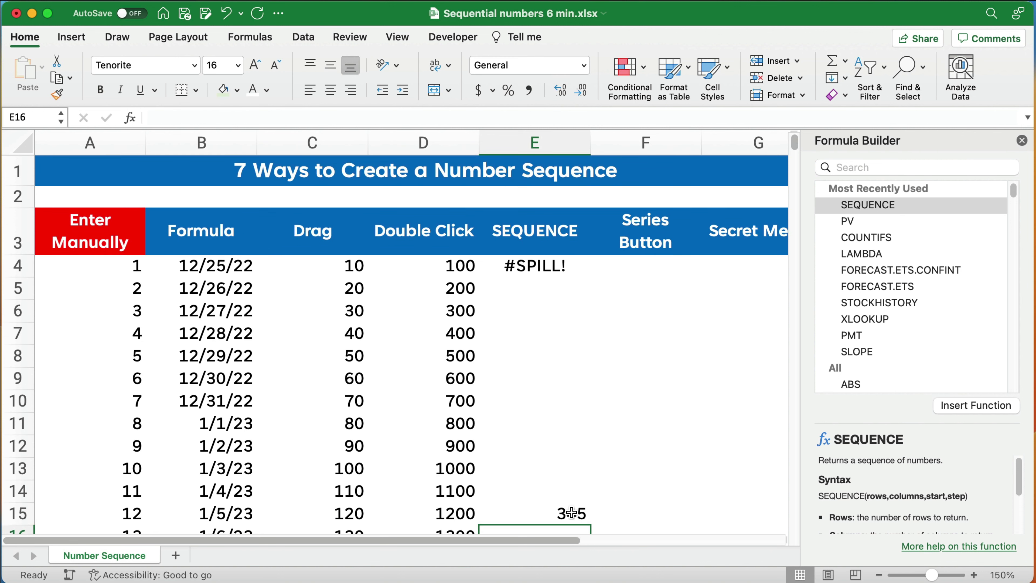
{"action": "left_click", "coordinate": [530, 272]}
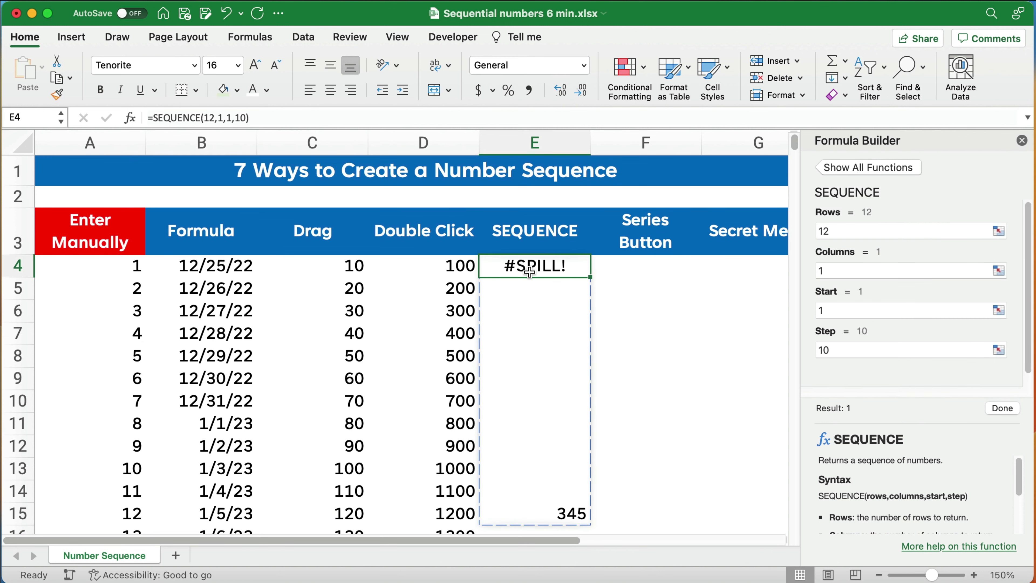
{"action": "key", "text": "super+z"}
{"action": "left_click", "coordinate": [677, 339]}
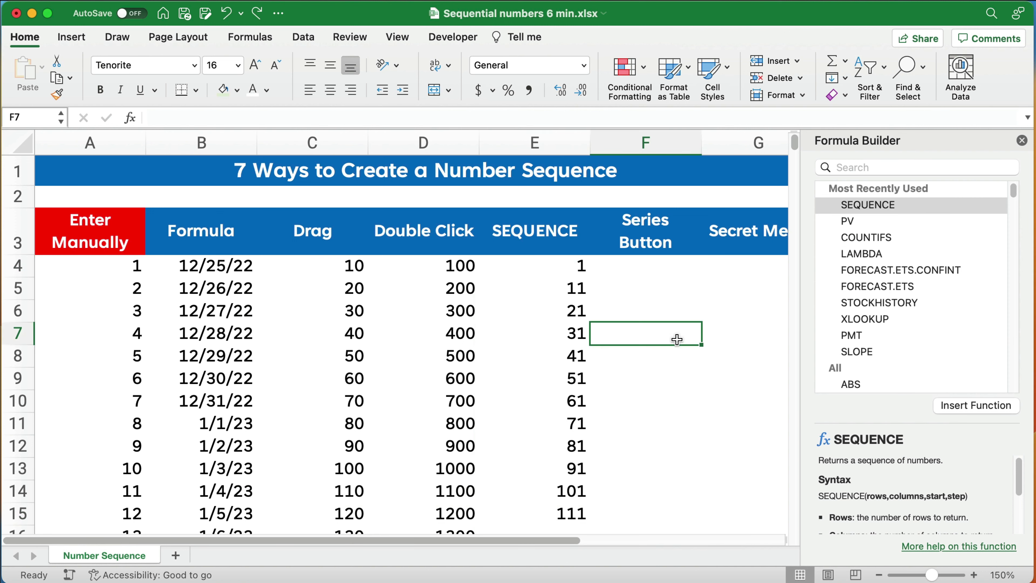
Hide the function panel and enter the starting value 1 in F4.
{"action": "left_click", "coordinate": [1022, 140]}
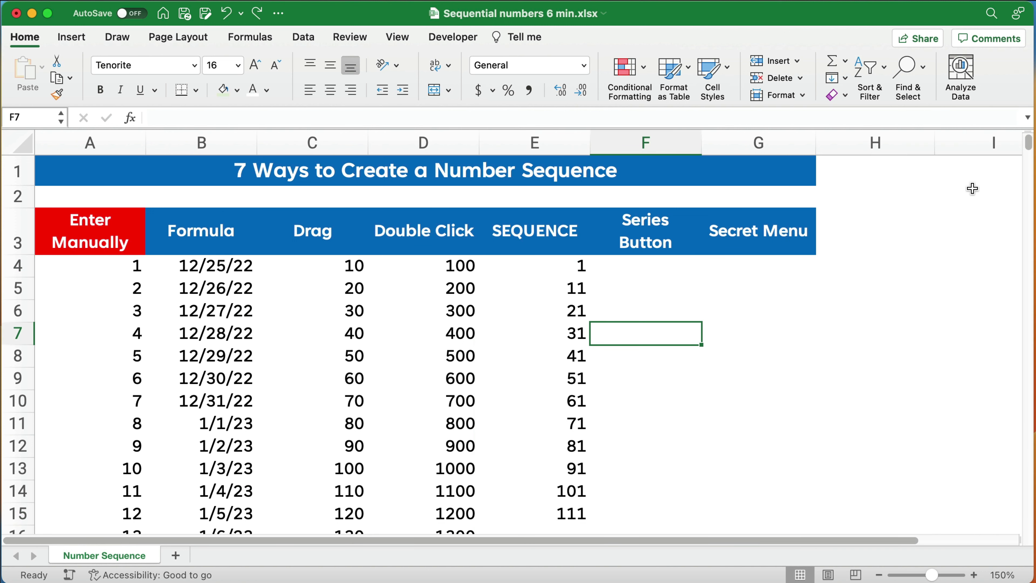
{"action": "left_click", "coordinate": [661, 263]}
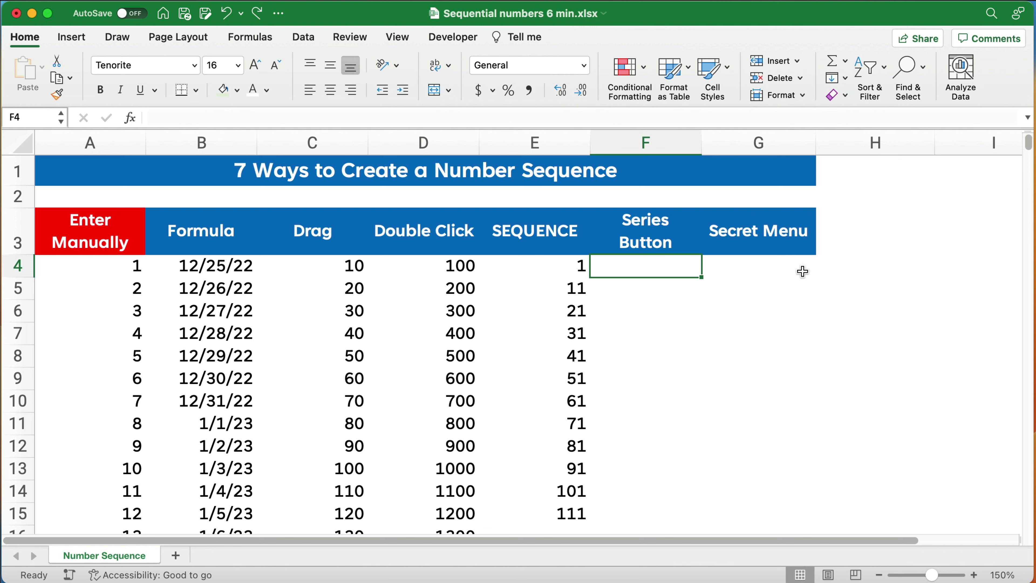
{"action": "type", "text": "1"}
{"action": "key", "text": "Return"}
Use Fill > Series to build a column series from F4 with stop value 1000.
{"action": "left_click", "coordinate": [650, 272]}
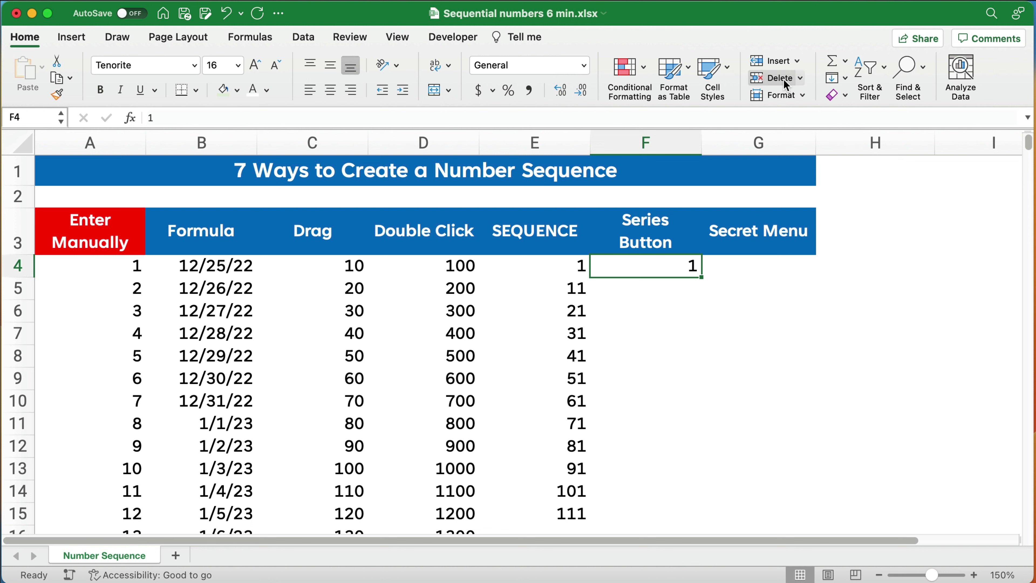
{"action": "left_click", "coordinate": [846, 80]}
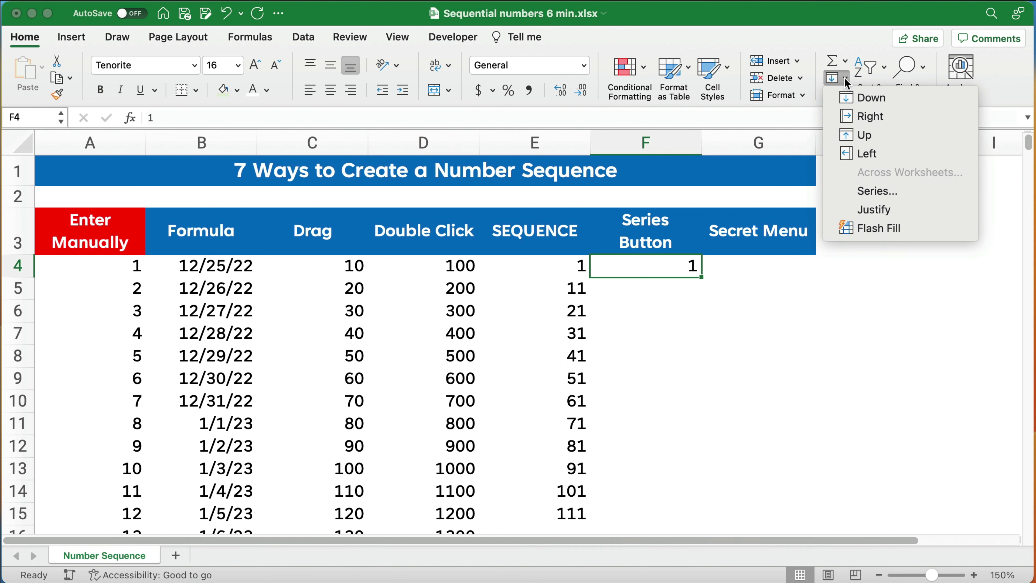
{"action": "left_click", "coordinate": [879, 192]}
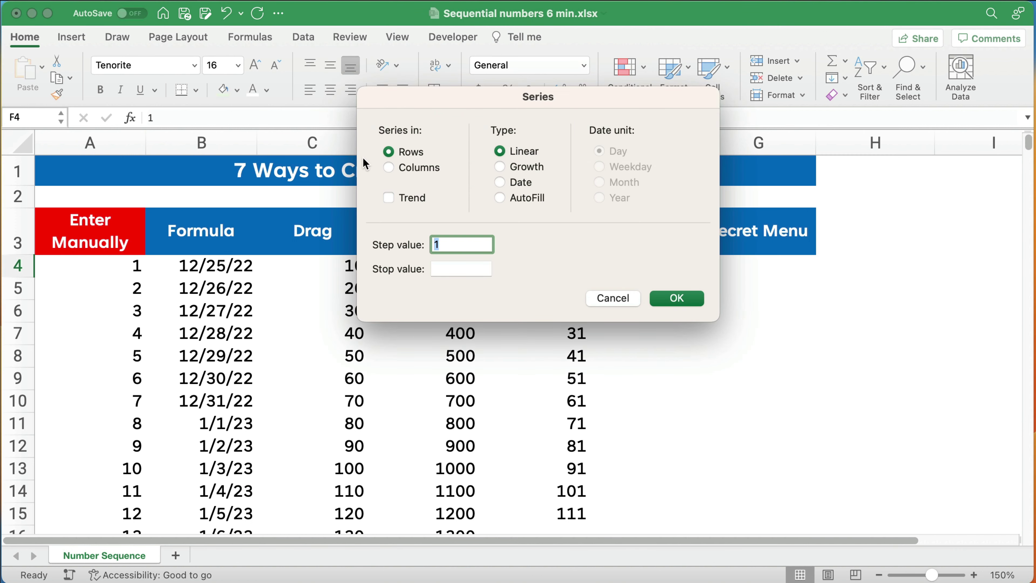
{"action": "left_click", "coordinate": [393, 170]}
{"action": "left_click", "coordinate": [455, 245]}
{"action": "left_click", "coordinate": [452, 269]}
{"action": "type", "text": "1000"}
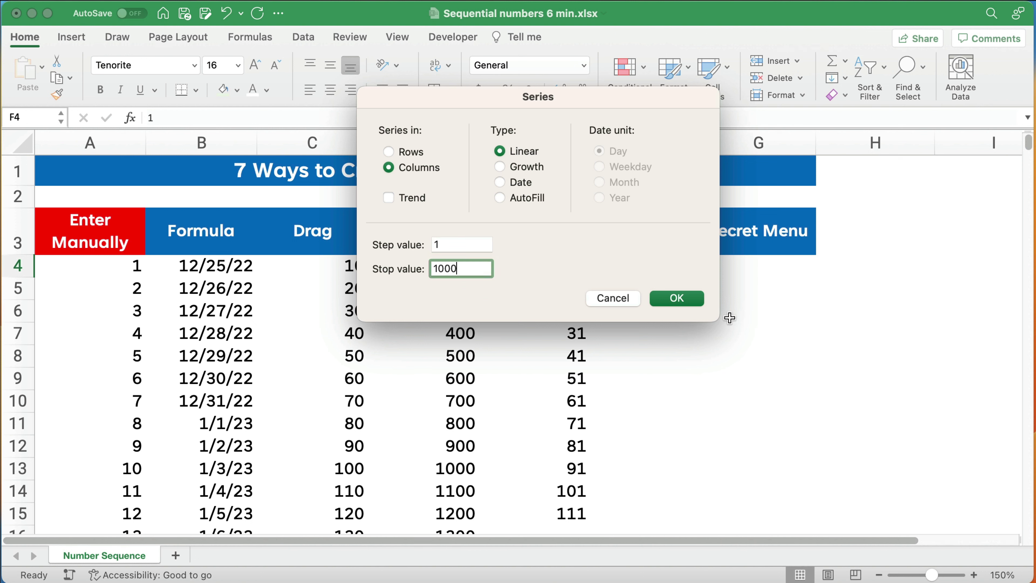
{"action": "left_click", "coordinate": [681, 299]}
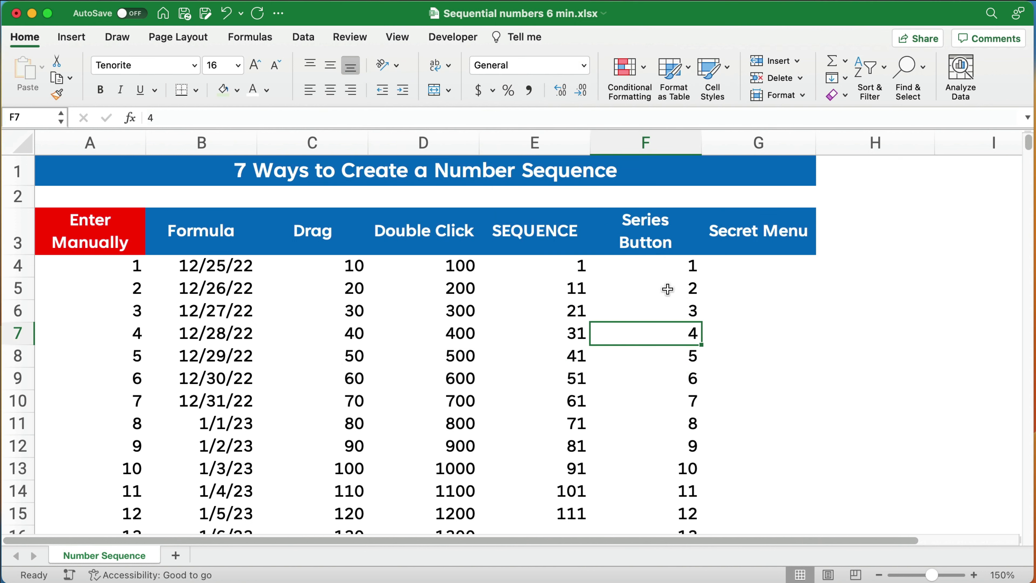
Verify the column F series ends at 1000 and F5 holds 2.
{"action": "left_click", "coordinate": [661, 265]}
{"action": "key", "text": "super+Down"}
{"action": "key", "text": "super+Up"}
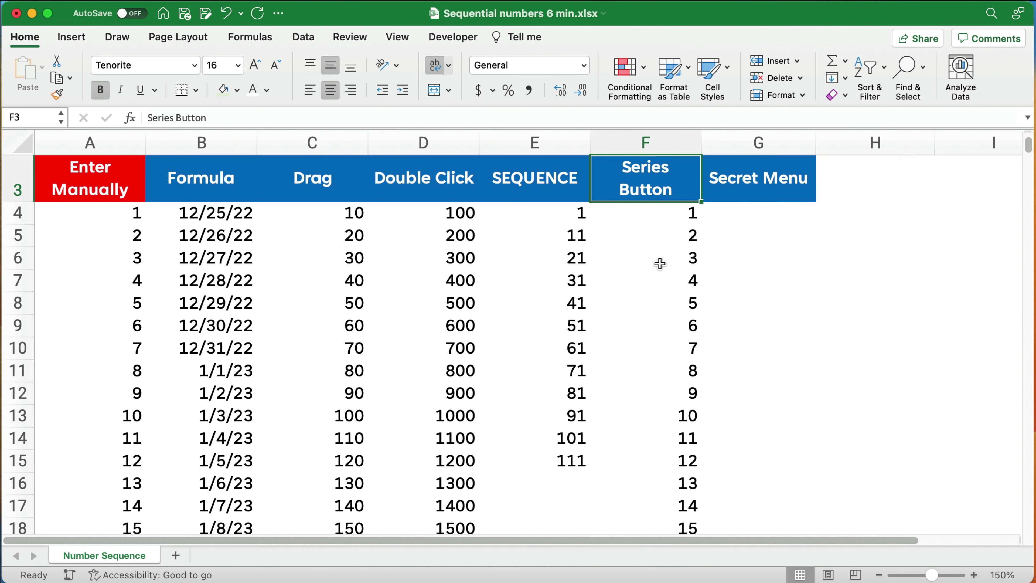
{"action": "left_click", "coordinate": [666, 215]}
{"action": "left_click", "coordinate": [672, 237]}
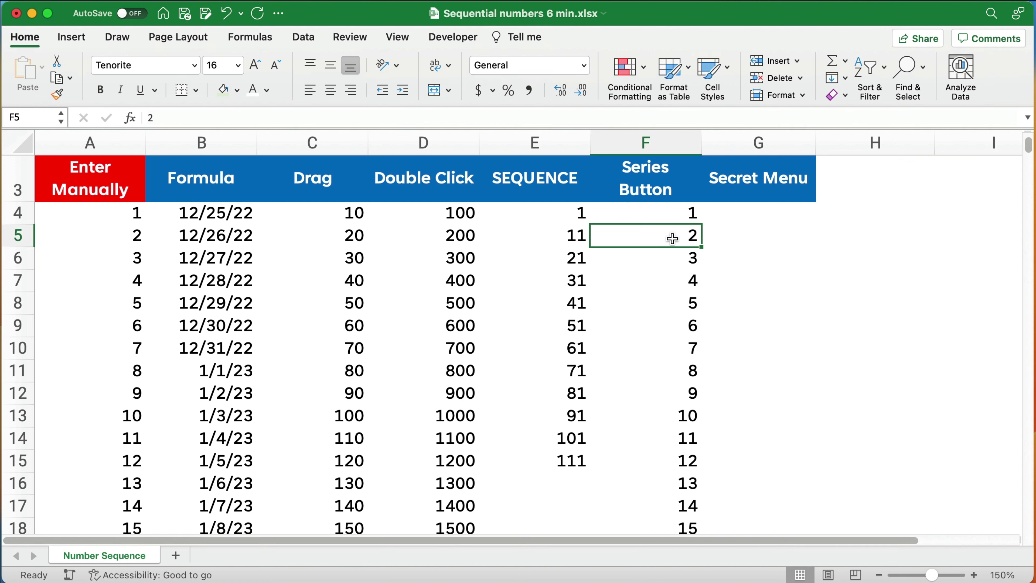
{"action": "left_click", "coordinate": [755, 220]}
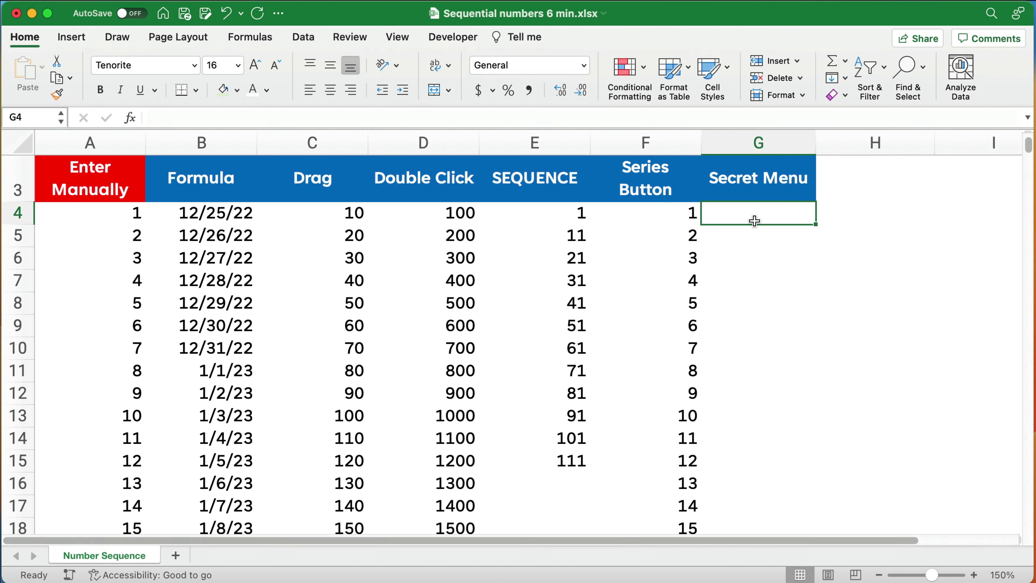
Enter 1 in G4 and, via the right-drag Series menu, fill down with step 20, stop 3000.
{"action": "type", "text": "1"}
{"action": "key", "text": "Return"}
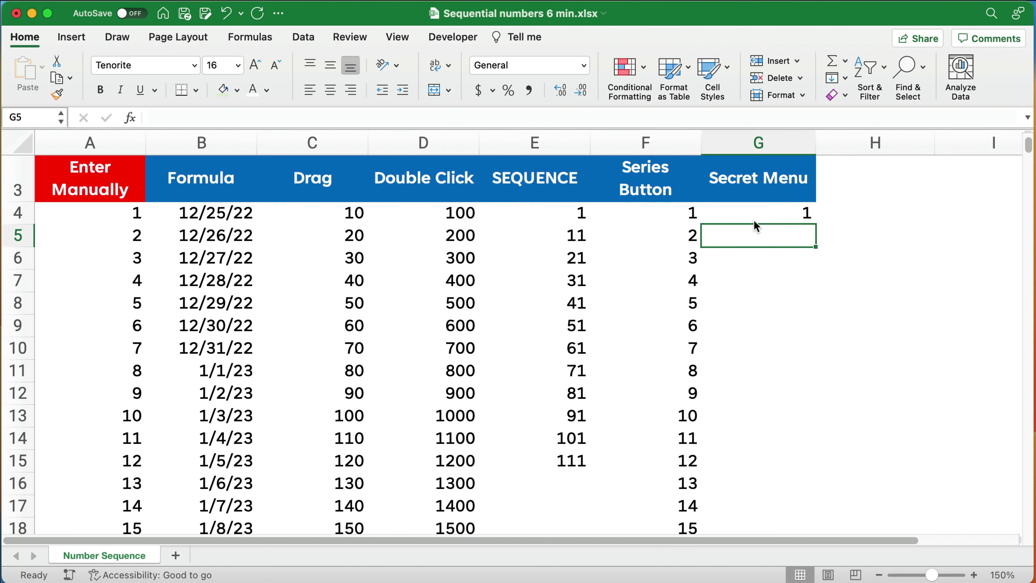
{"action": "left_click", "coordinate": [754, 221]}
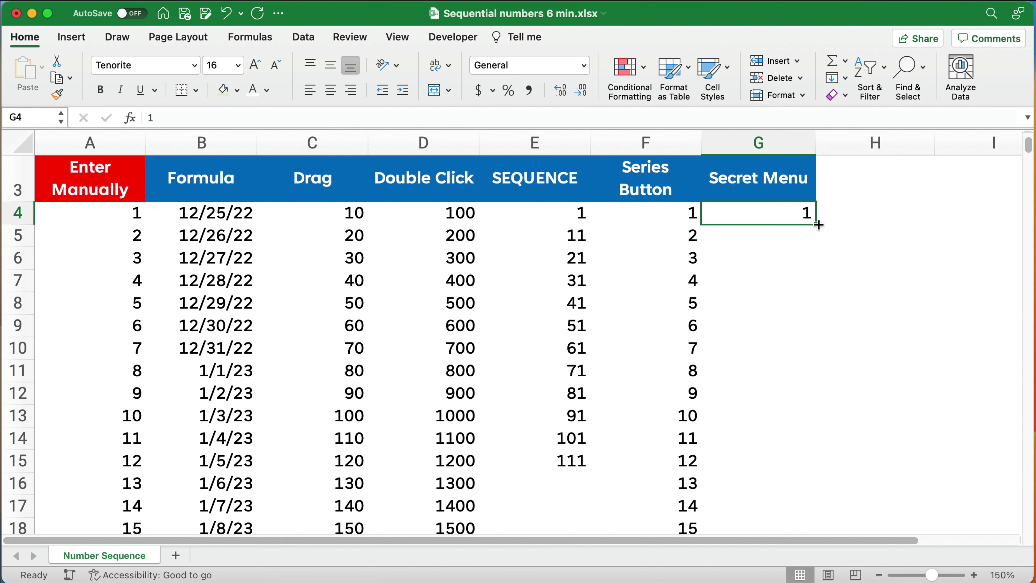
{"action": "mouse_move", "coordinate": [819, 224]}
{"action": "left_mouse_down"}
{"action": "mouse_move", "coordinate": [805, 345]}
{"action": "mouse_move", "coordinate": [817, 226]}
{"action": "left_mouse_up"}
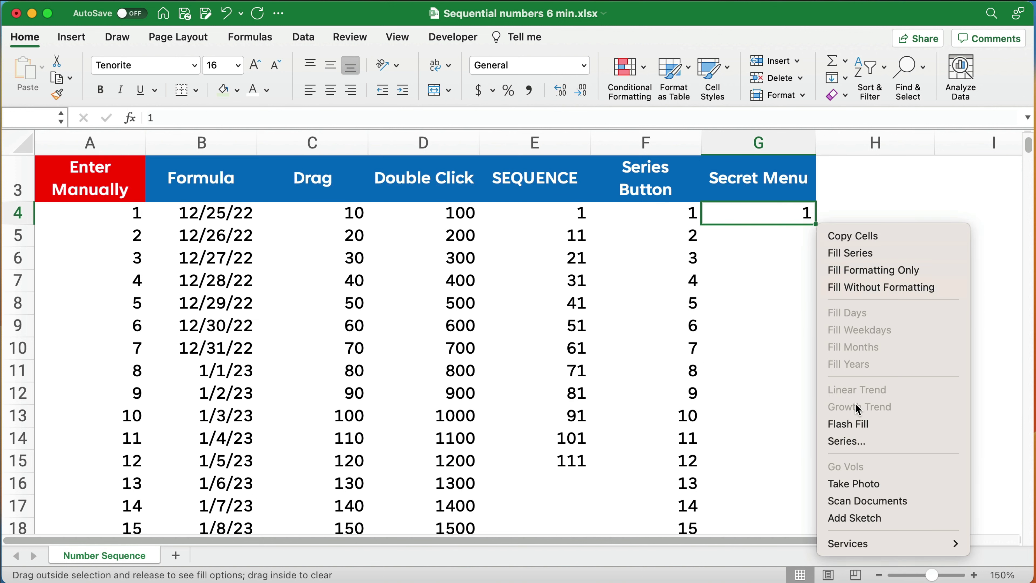
{"action": "left_click", "coordinate": [846, 442]}
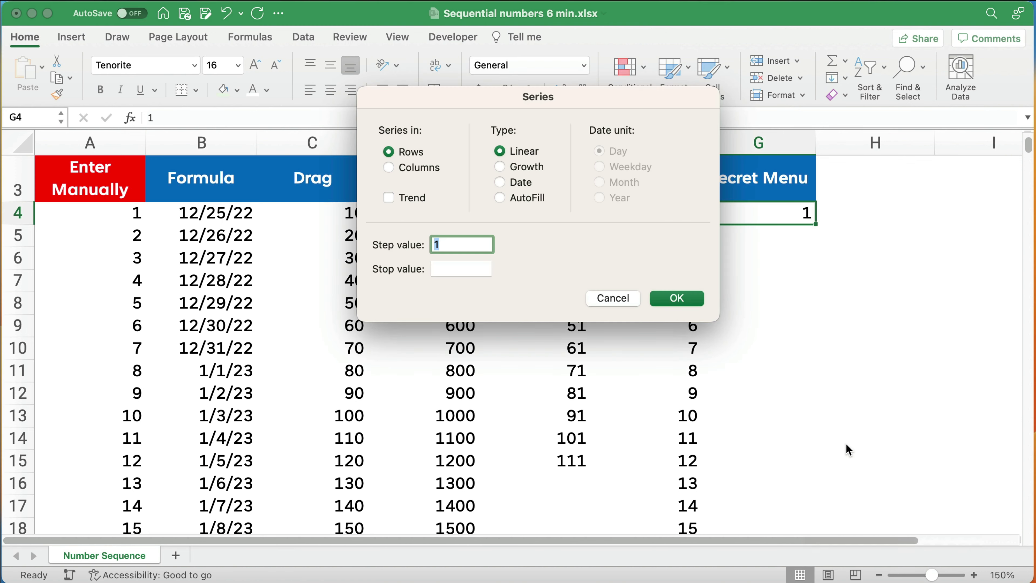
{"action": "left_click", "coordinate": [392, 169]}
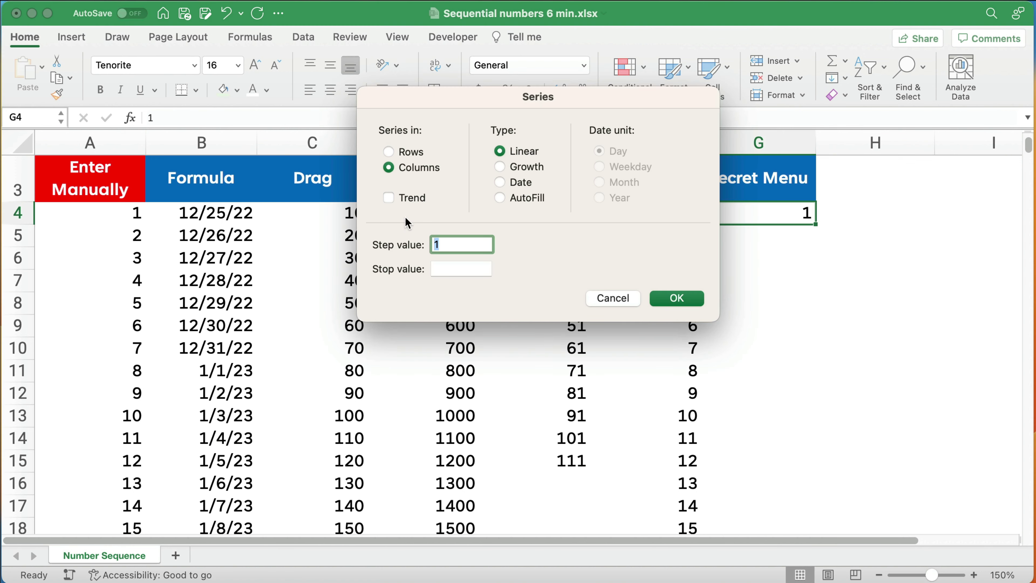
{"action": "left_click", "coordinate": [459, 246]}
{"action": "type", "text": "20"}
{"action": "double_click", "coordinate": [472, 240]}
{"action": "type", "text": "20"}
{"action": "left_click", "coordinate": [449, 268]}
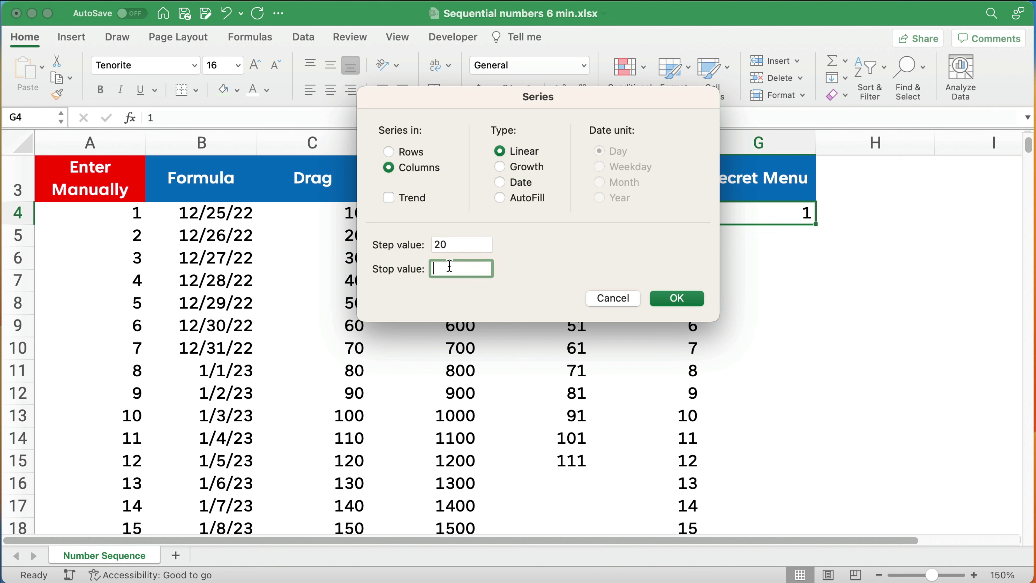
{"action": "type", "text": "3000"}
{"action": "left_click", "coordinate": [678, 299]}
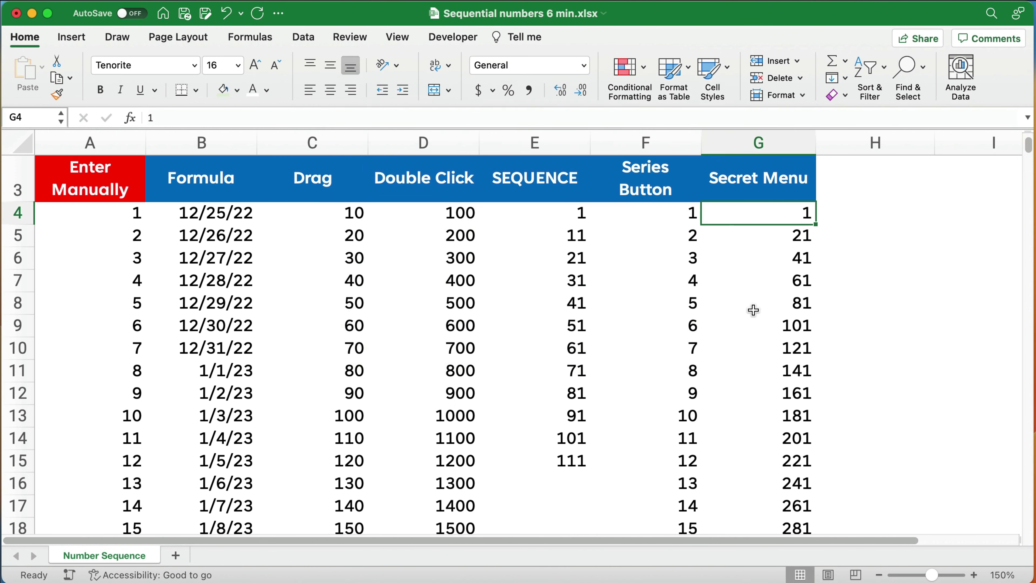
Confirm the Secret Menu series ends at 2981.
{"action": "key", "text": "super+Down"}
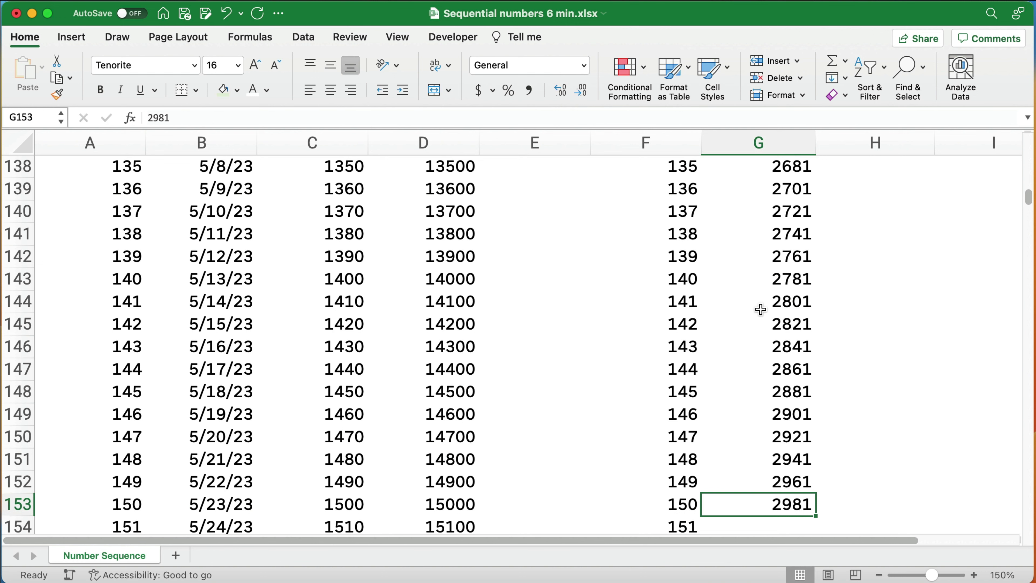
{"action": "key", "text": "Down"}
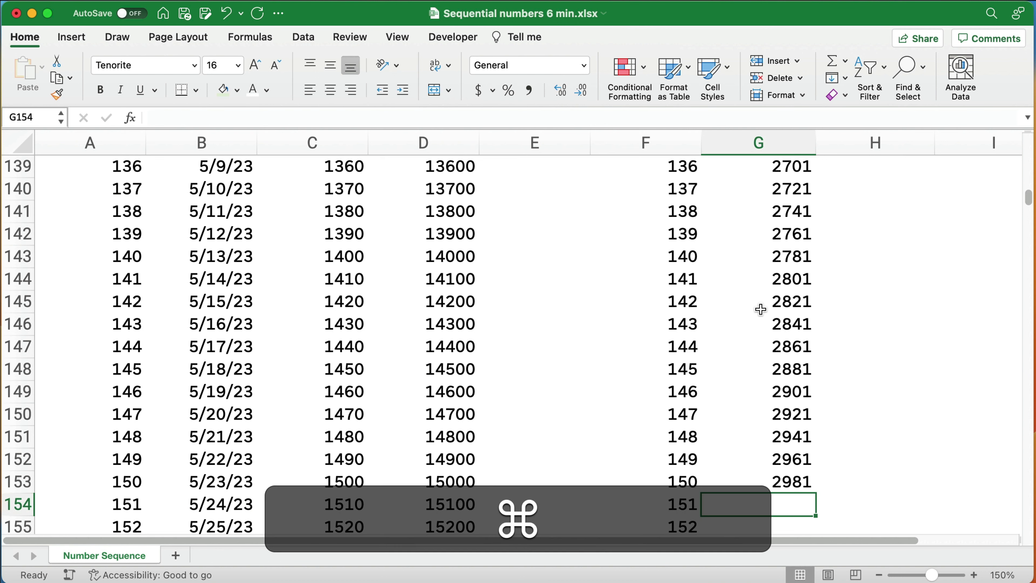
{"action": "key", "text": "super+Up"}
{"action": "key", "text": "super+Up"}
{"action": "key", "text": "super+Up"}
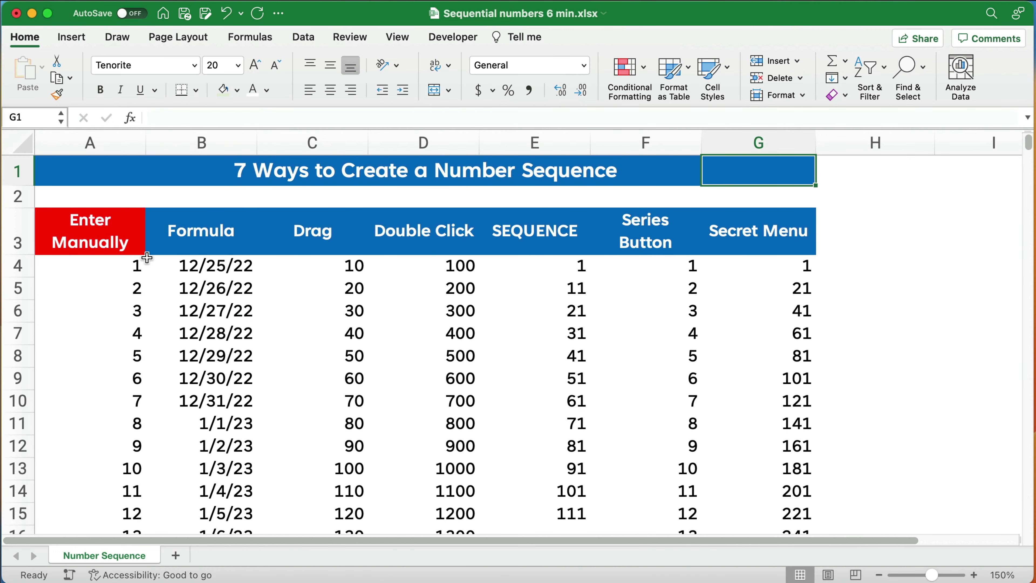
{"action": "left_click_drag", "start_coordinate": [116, 229], "coordinate": [93, 325]}
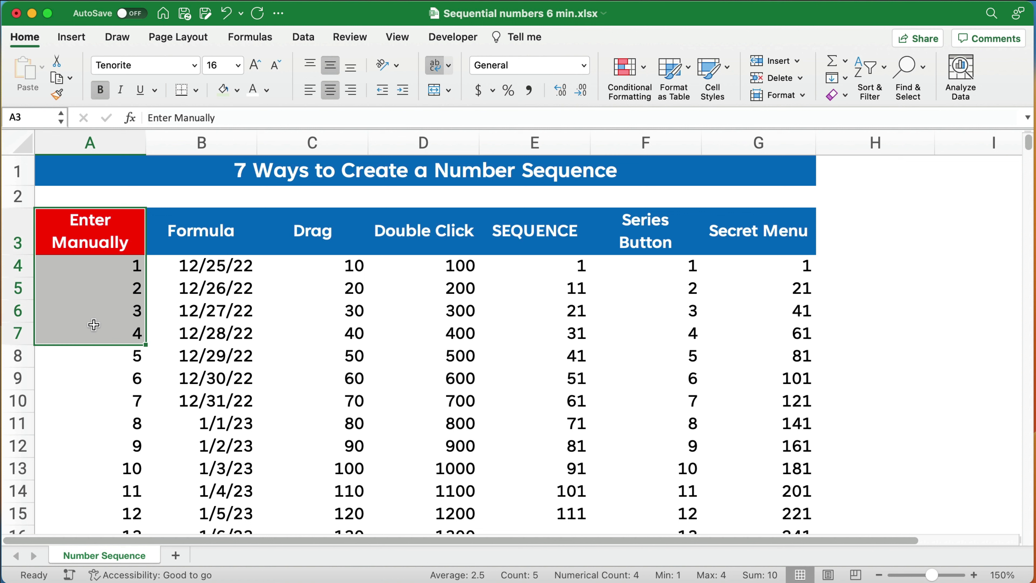